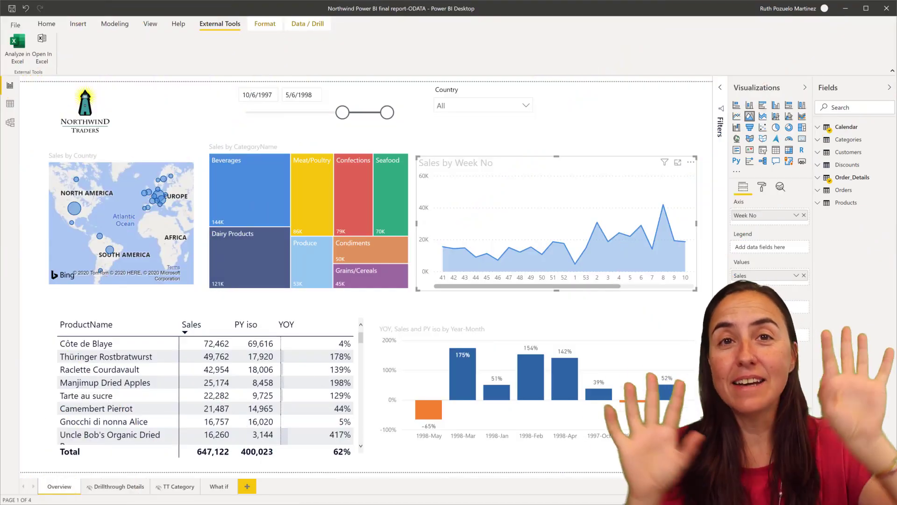
Switch from the Northwind report to the Chrome window with the external tool blog post.
key("alt+Tab")
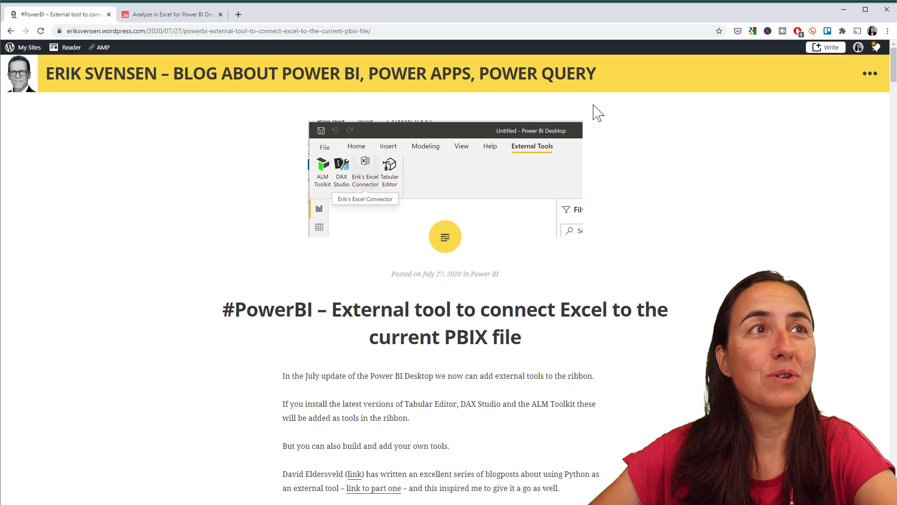
Read through the blog post, then bring up the Analyze in Excel for Power BI Desktop page.
scroll(495, 299, "down", 2)
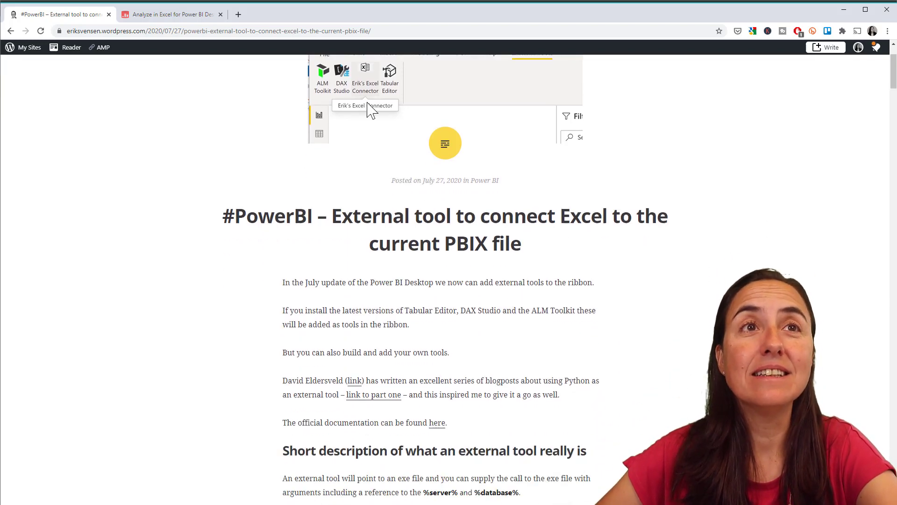
scroll(615, 347, "down", 4)
scroll(674, 363, "down", 3)
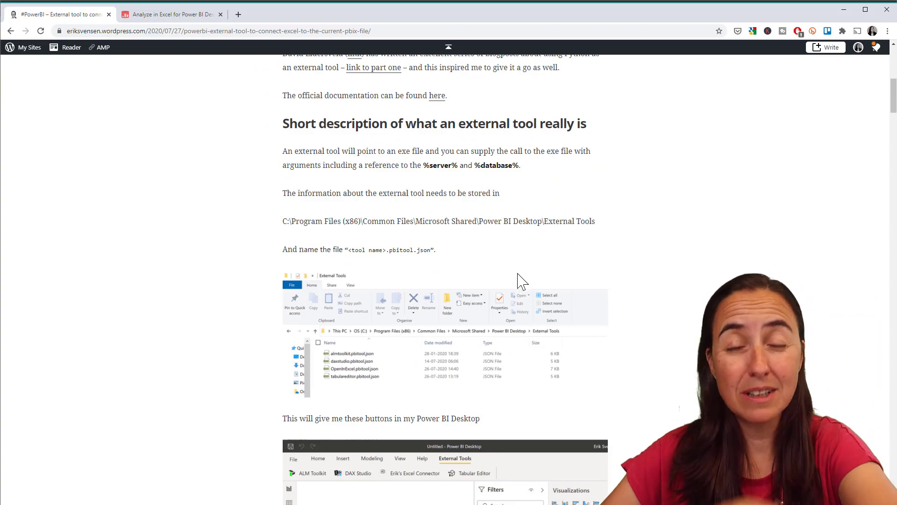
scroll(474, 281, "down", 5)
scroll(474, 280, "down", 1)
scroll(451, 276, "down", 3)
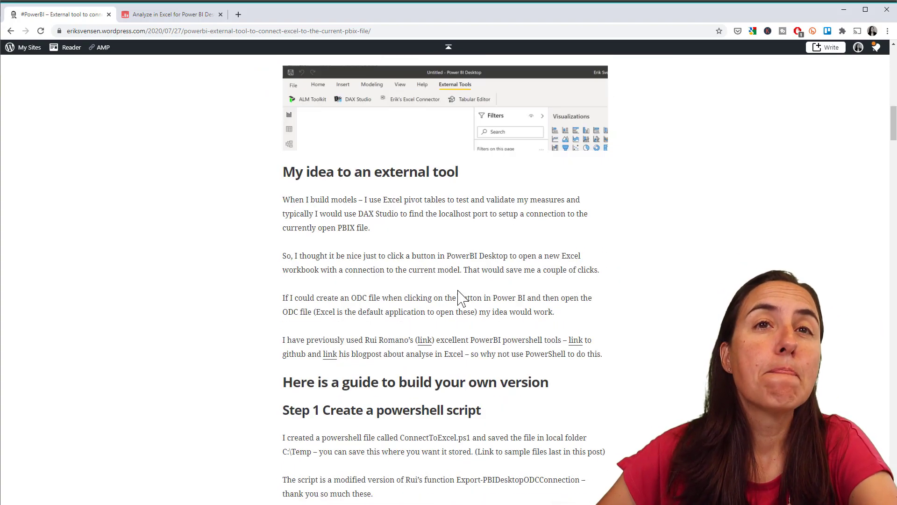
scroll(534, 215, "down", 20)
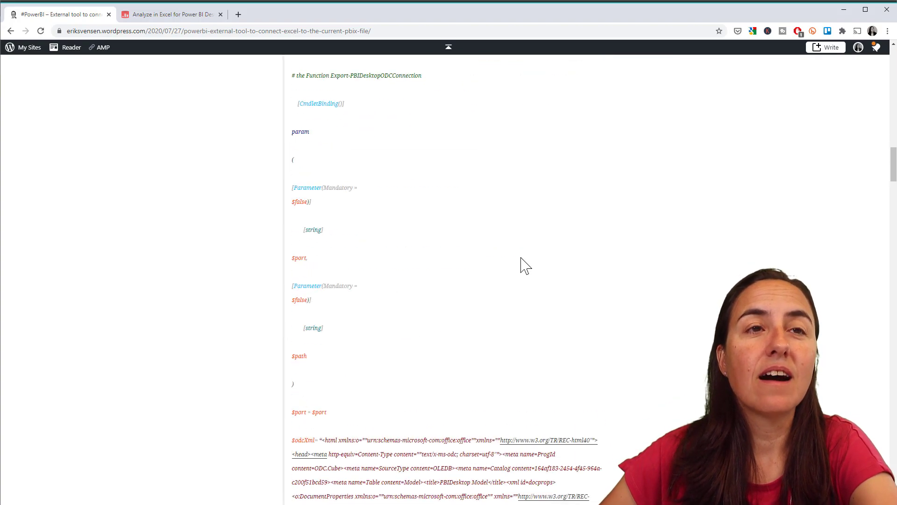
scroll(523, 273, "down", 5)
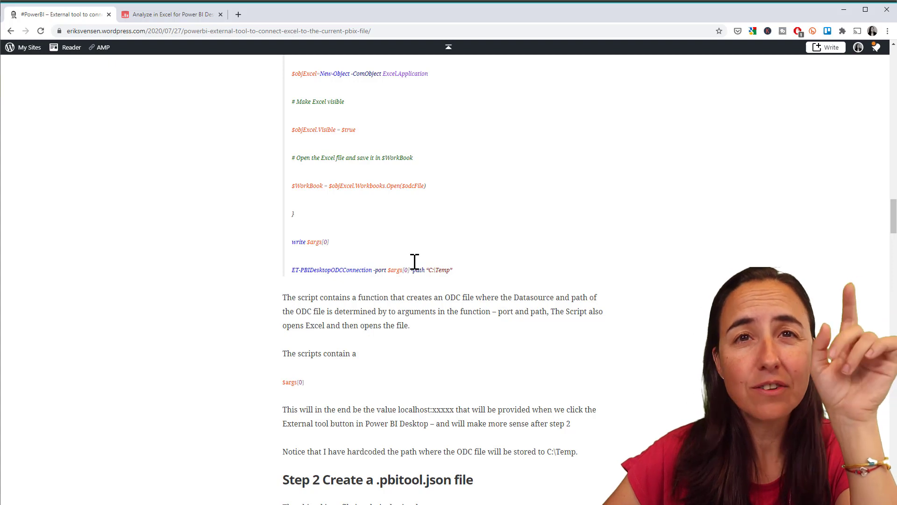
left_click(186, 17)
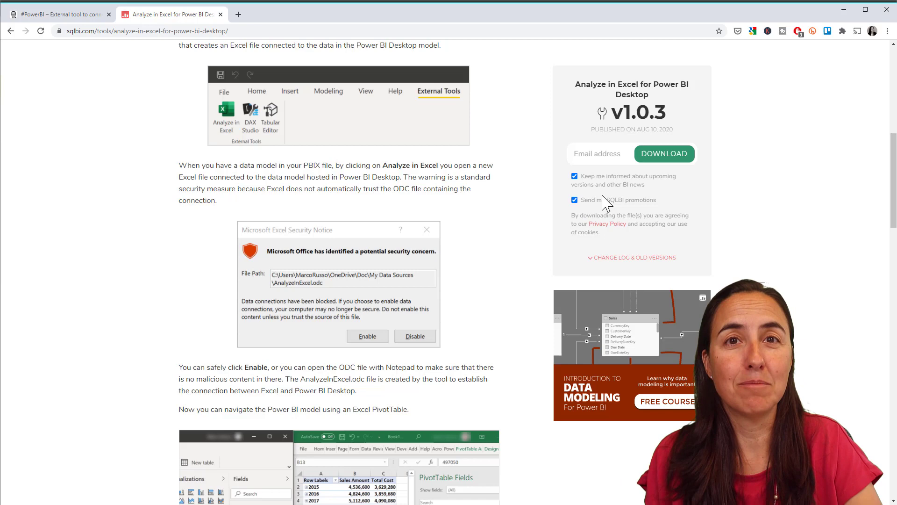
Read the tool's open-source notes, highlighting those paragraphs along the way.
scroll(351, 140, "down", 11)
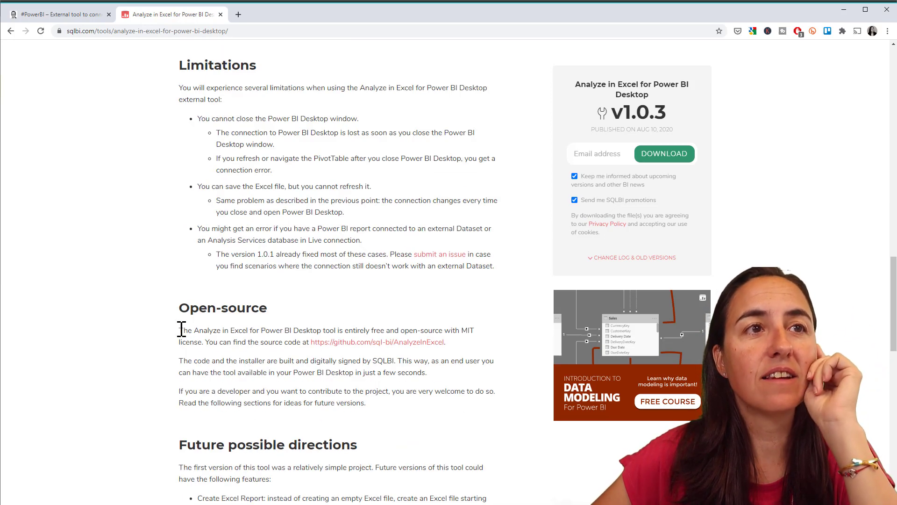
left_click_drag(180, 327, 403, 411)
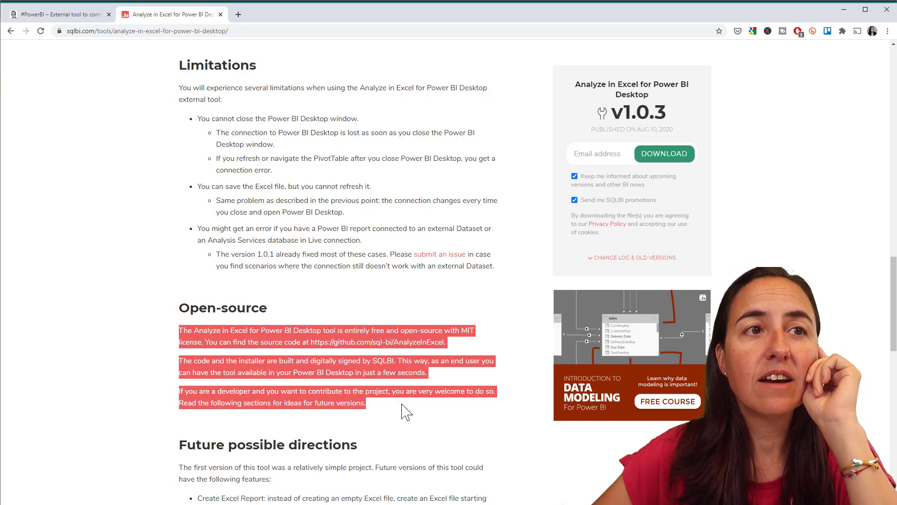
left_click(434, 424)
scroll(435, 425, "down", 4)
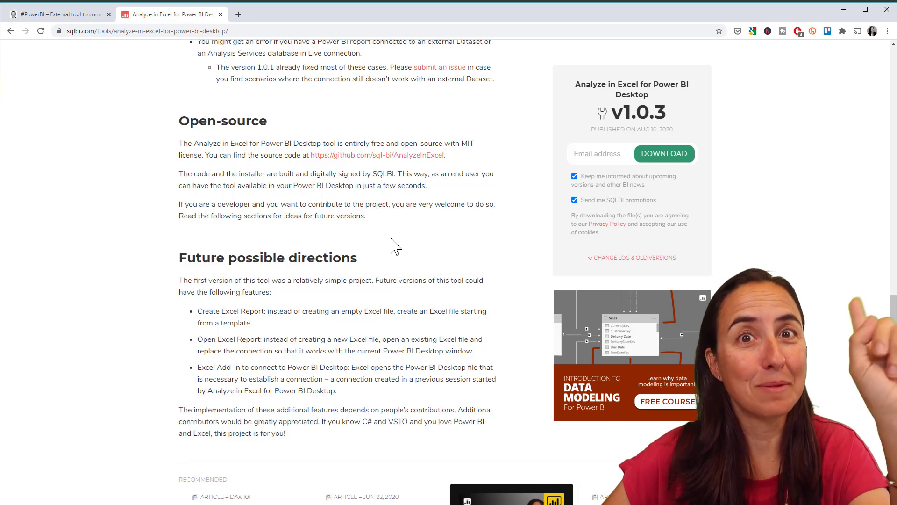
scroll(371, 246, "up", 12)
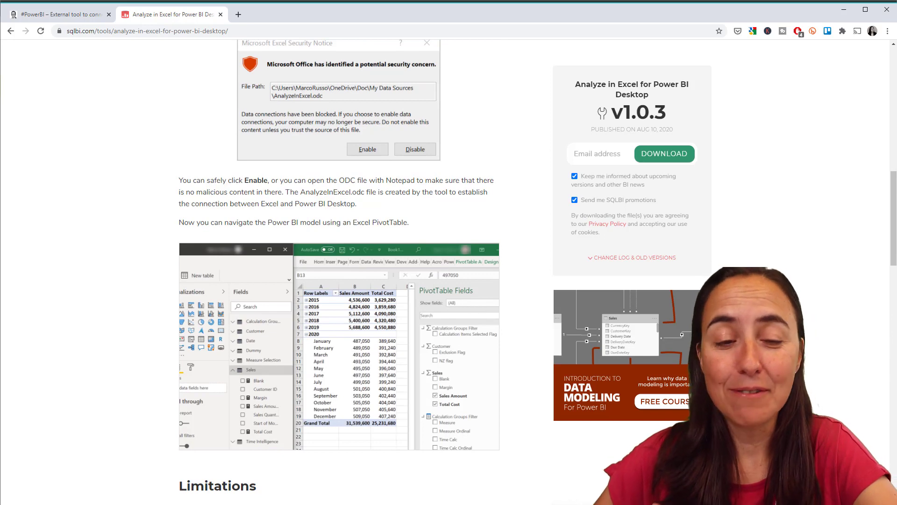
scroll(330, 358, "down", 6)
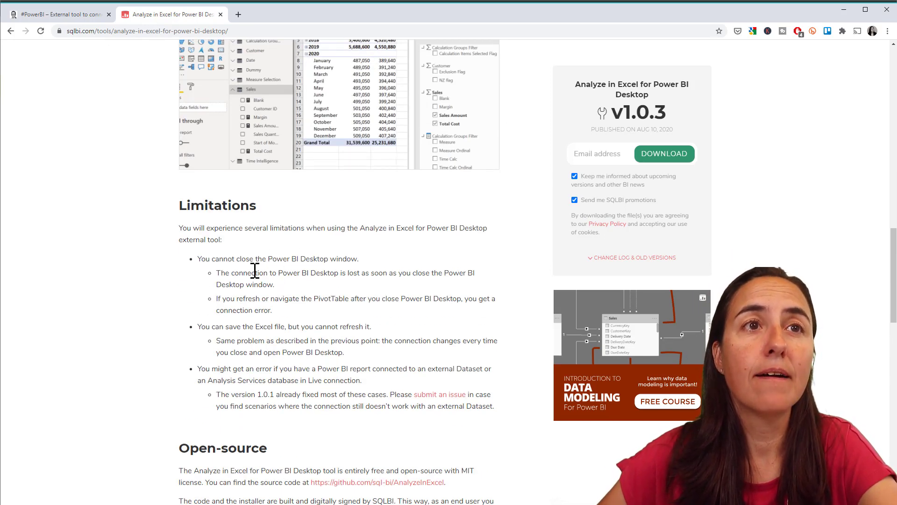
Highlight the limitations on closing Power BI and saving or refreshing the Excel file, then return to Power BI.
left_click_drag(219, 259, 335, 275)
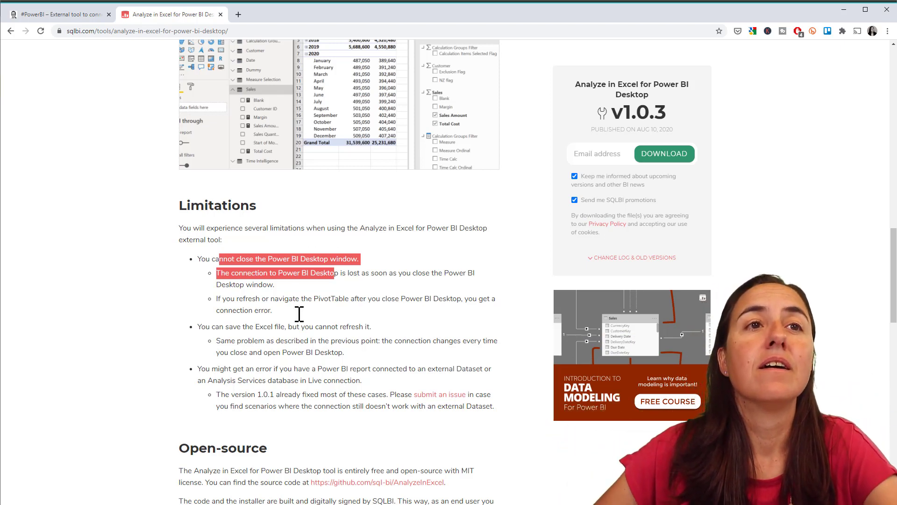
left_click_drag(243, 330, 356, 355)
left_click(410, 372)
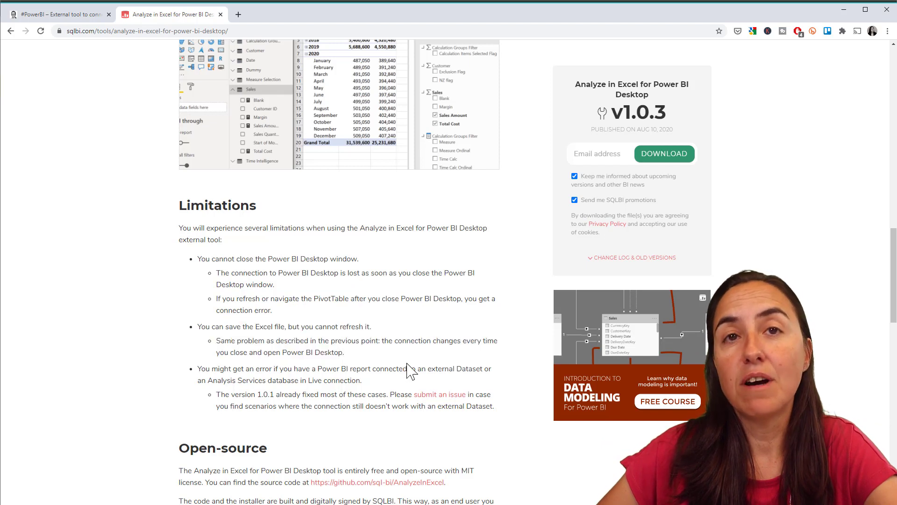
left_click_drag(292, 329, 358, 342)
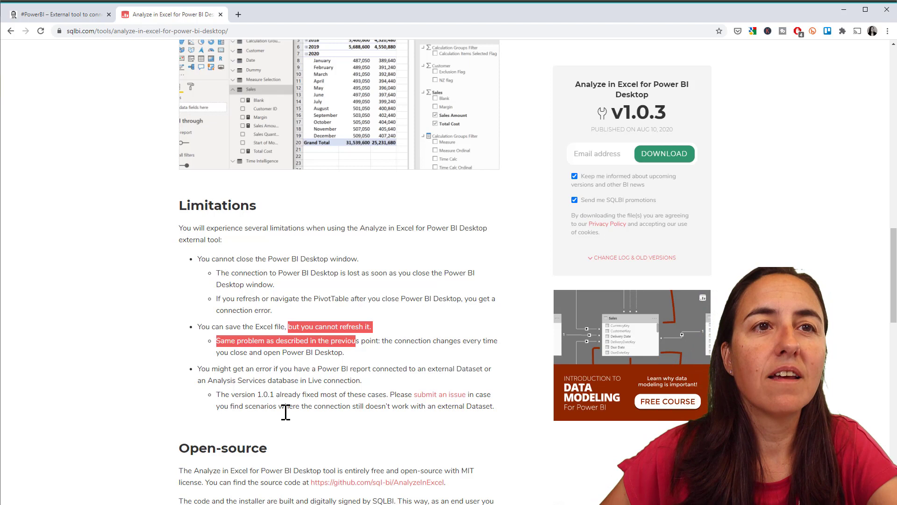
left_click_drag(250, 394, 340, 377)
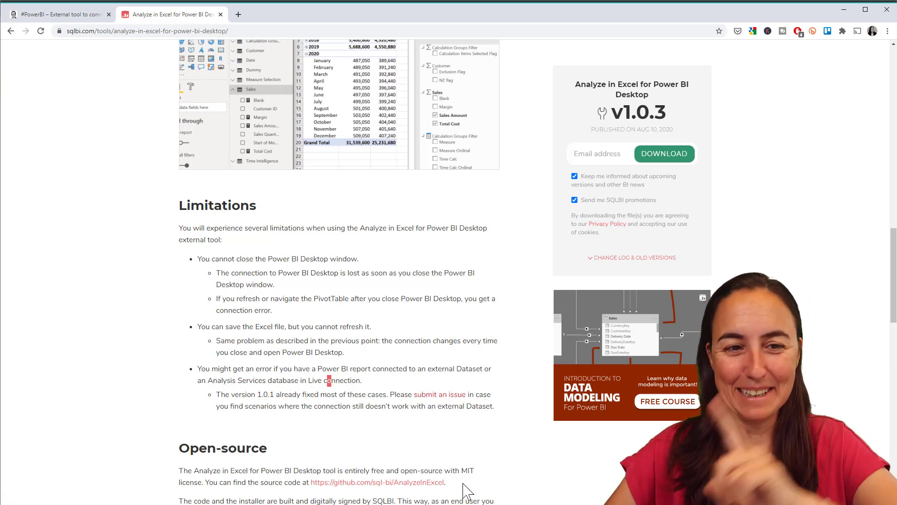
key("alt+Tab")
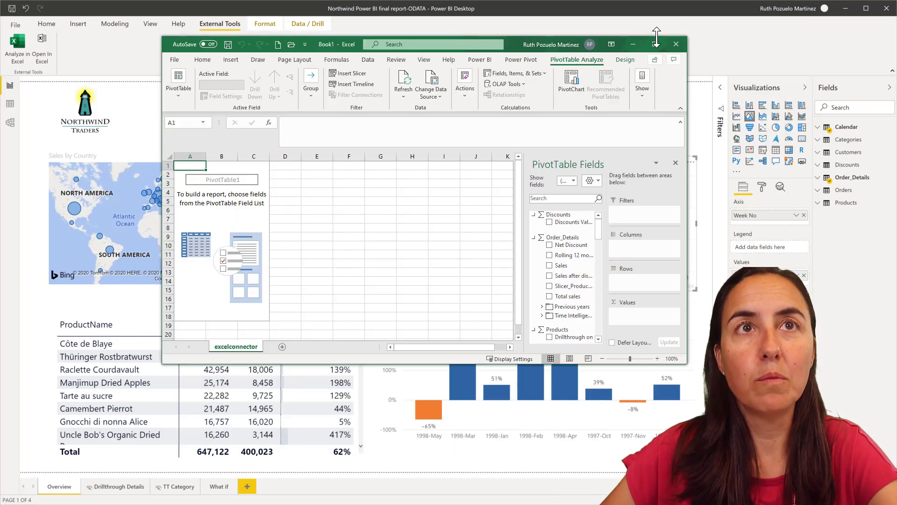
Add Year Week and Year-Month to the test PivotTable, then close Excel without saving.
scroll(570, 262, "down", 15)
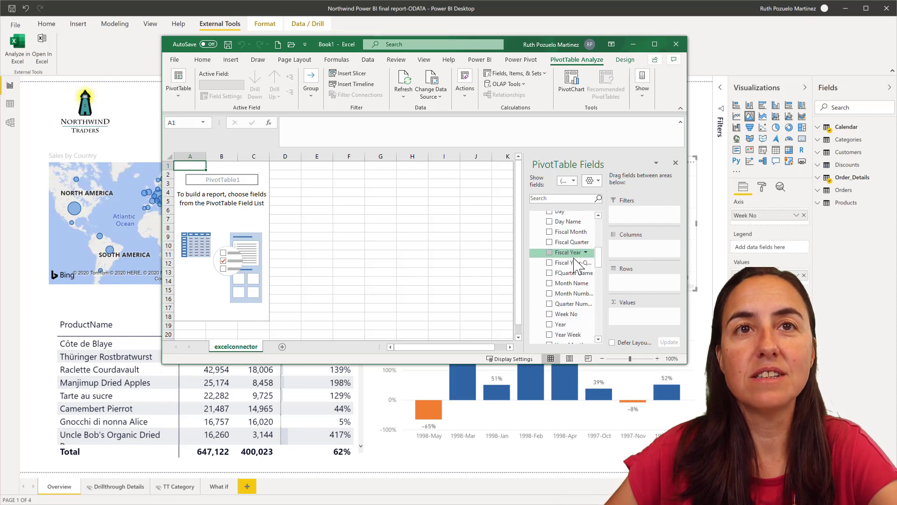
scroll(577, 271, "up", 10)
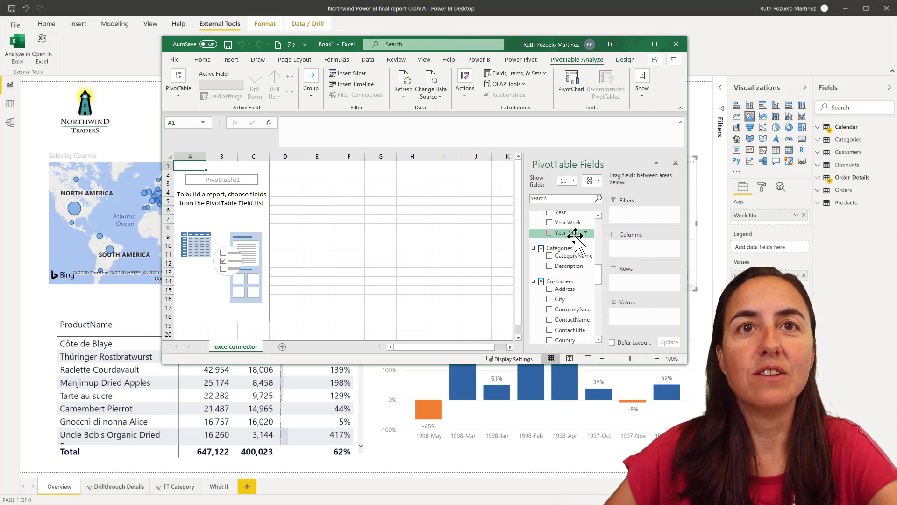
left_click(549, 223)
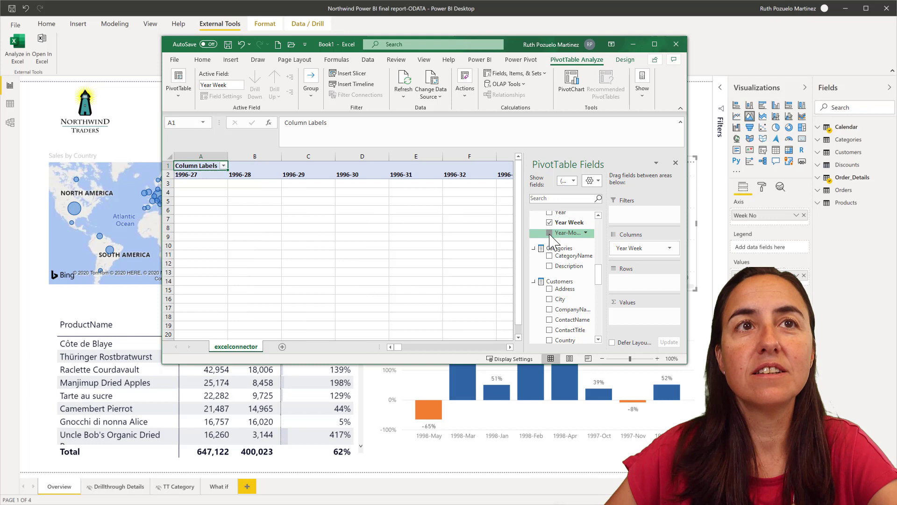
left_click(549, 232)
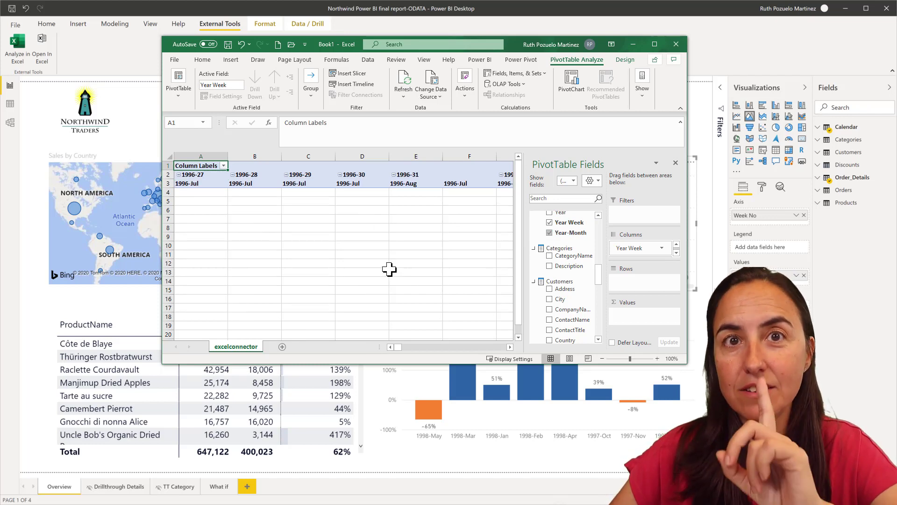
left_click(676, 44)
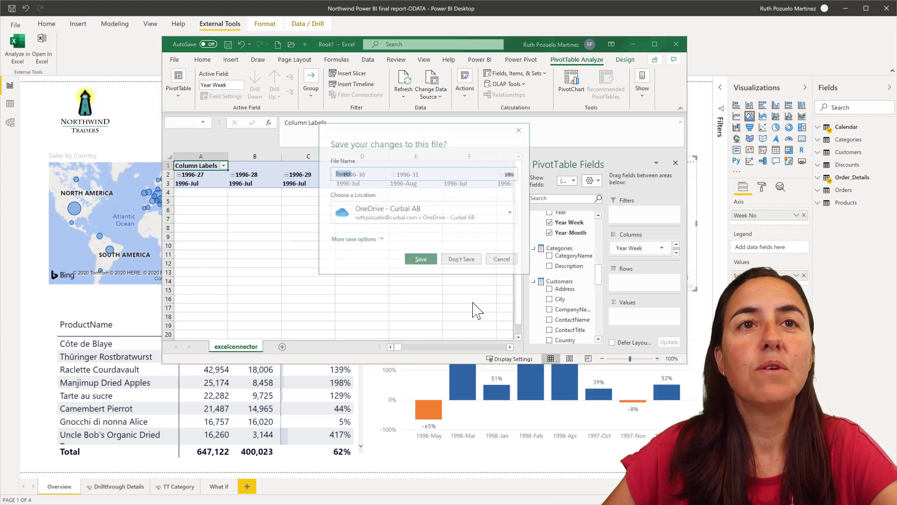
left_click(447, 261)
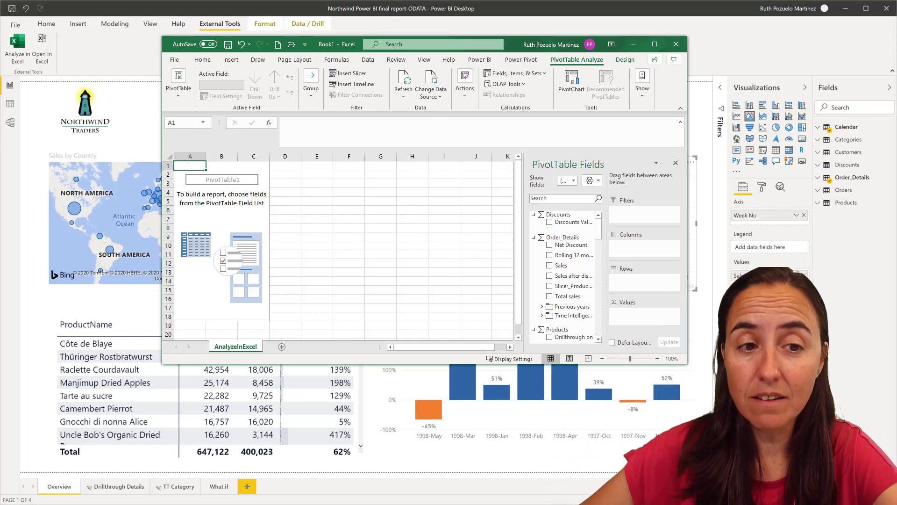
key("alt+Tab")
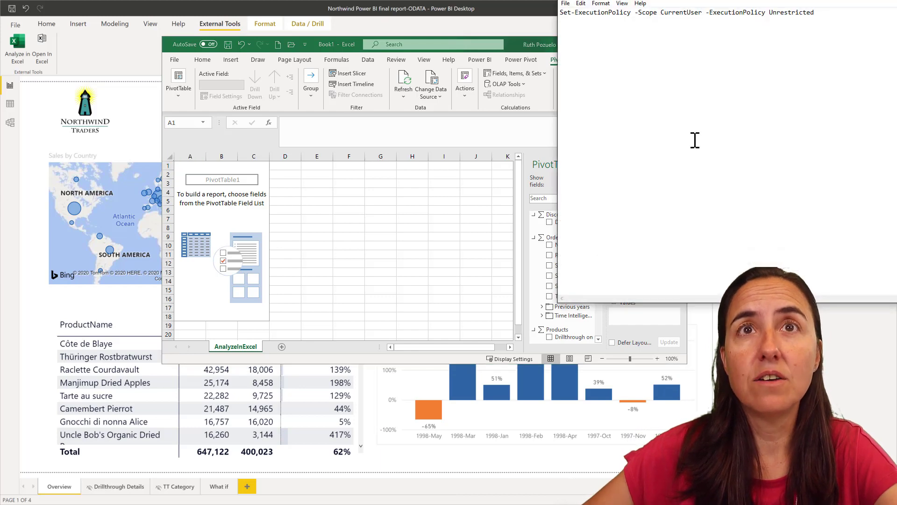
left_click_drag(680, 1, 327, 117)
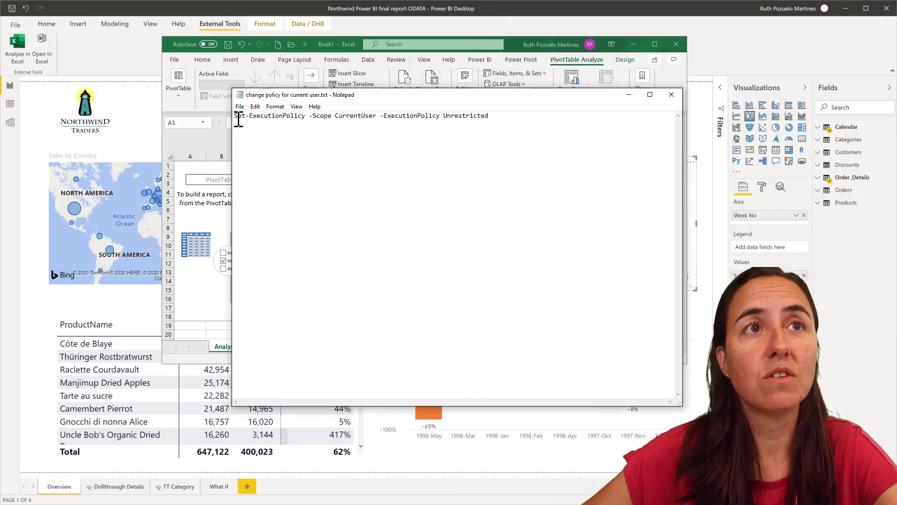
mouse_move(240, 117)
left_mouse_down()
mouse_move(511, 117)
mouse_move(230, 117)
left_mouse_up()
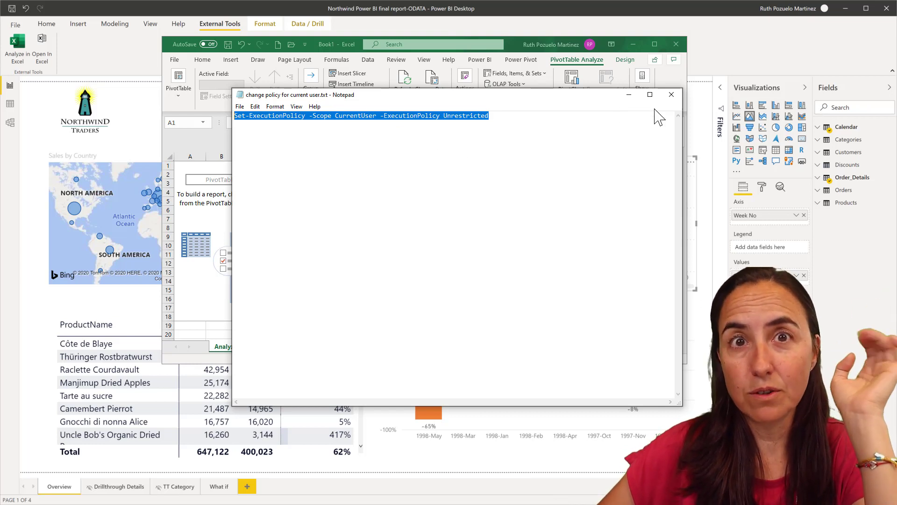
left_click(672, 95)
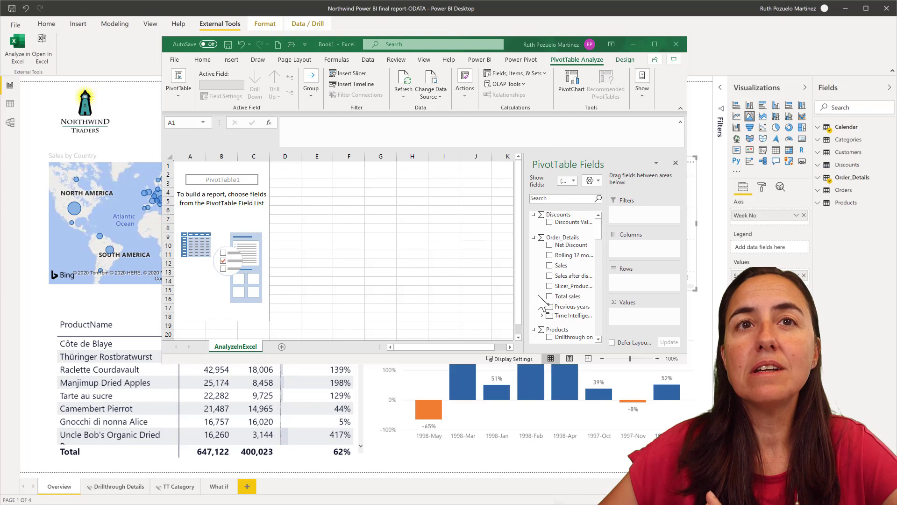
left_click(832, 205)
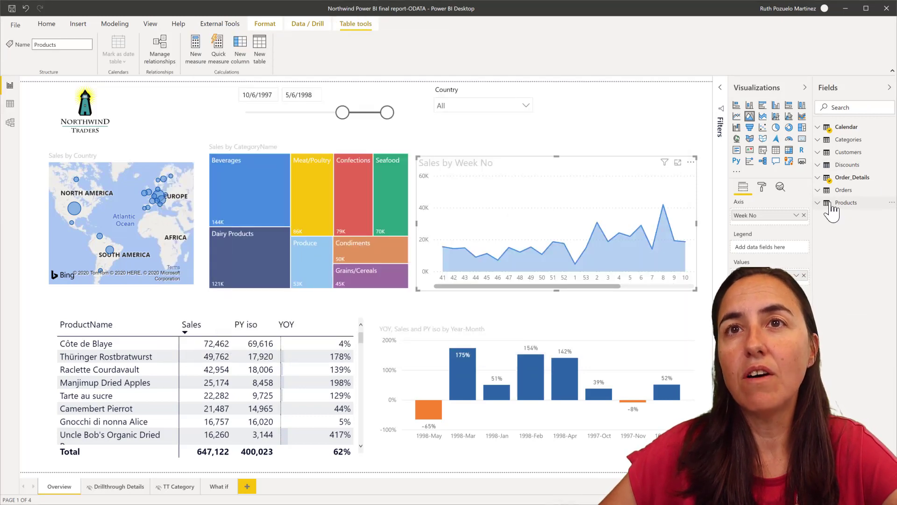
left_click(833, 206)
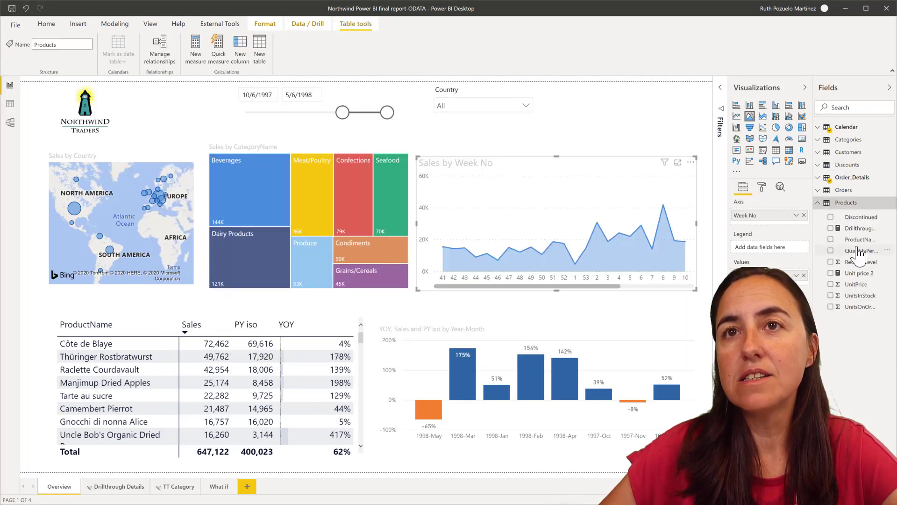
key("alt+Tab")
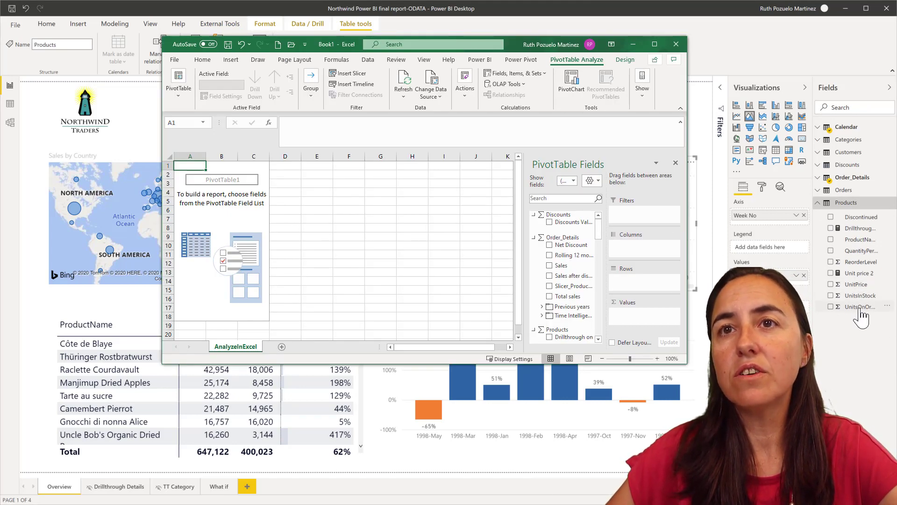
scroll(568, 281, "down", 3)
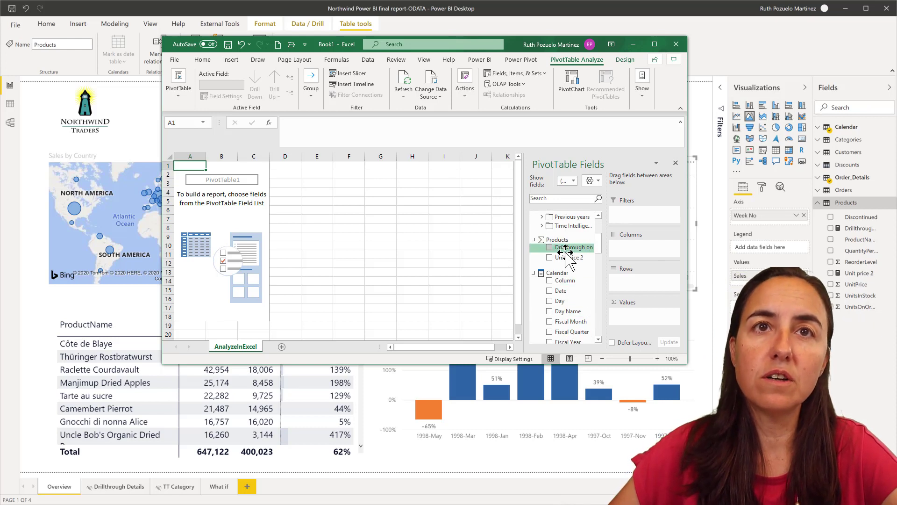
scroll(565, 262, "down", 10)
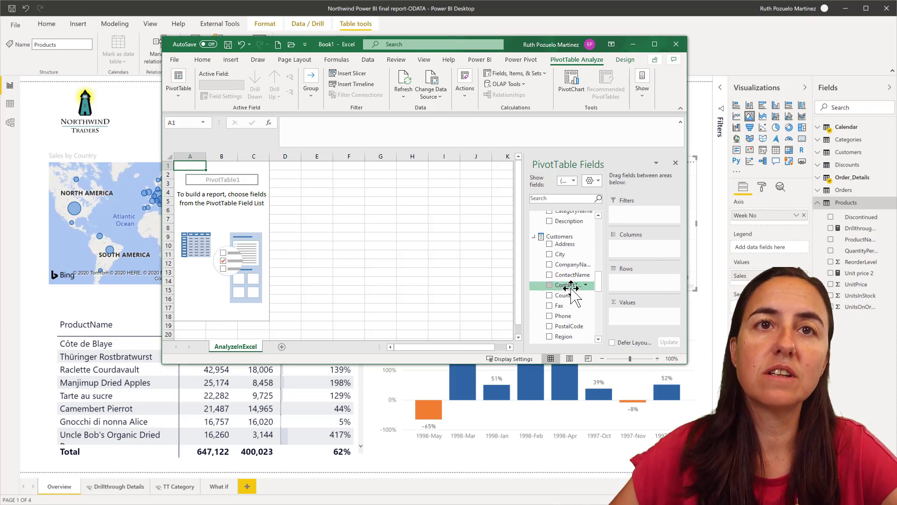
scroll(568, 294, "down", 10)
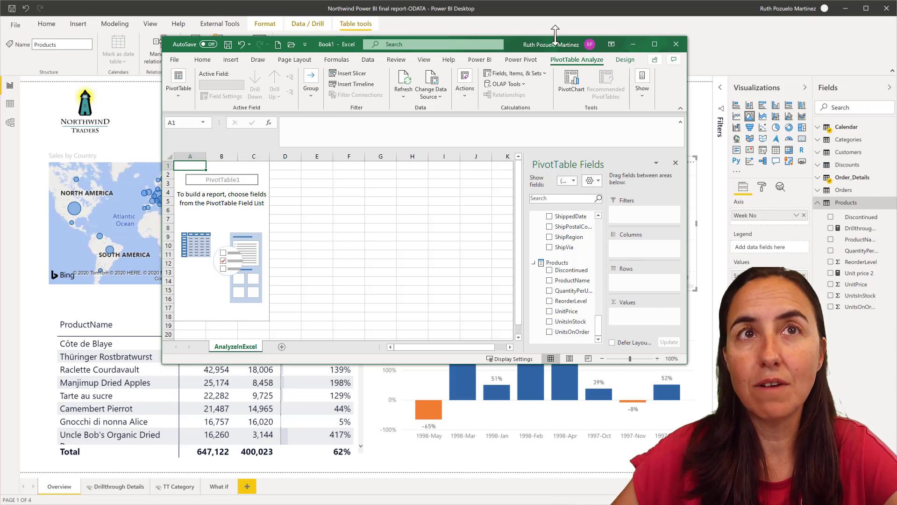
left_click_drag(531, 44, 438, 40)
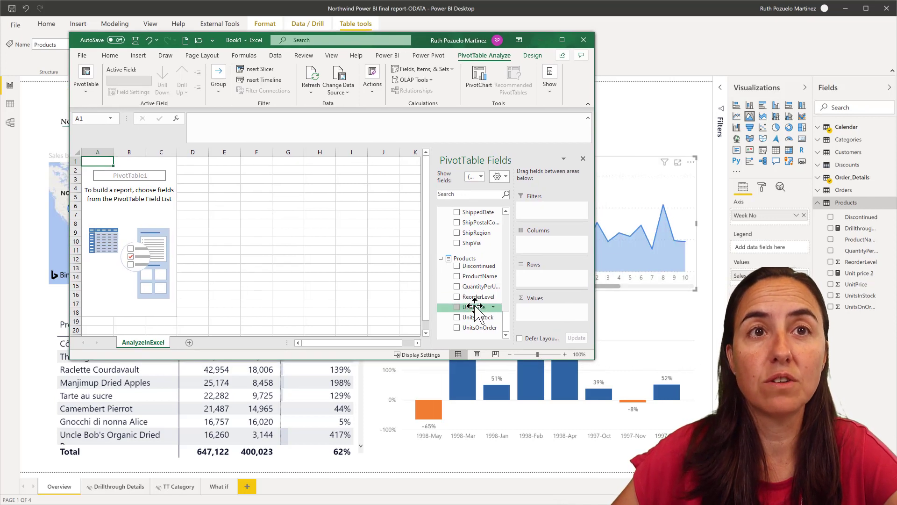
left_click_drag(474, 317, 544, 315)
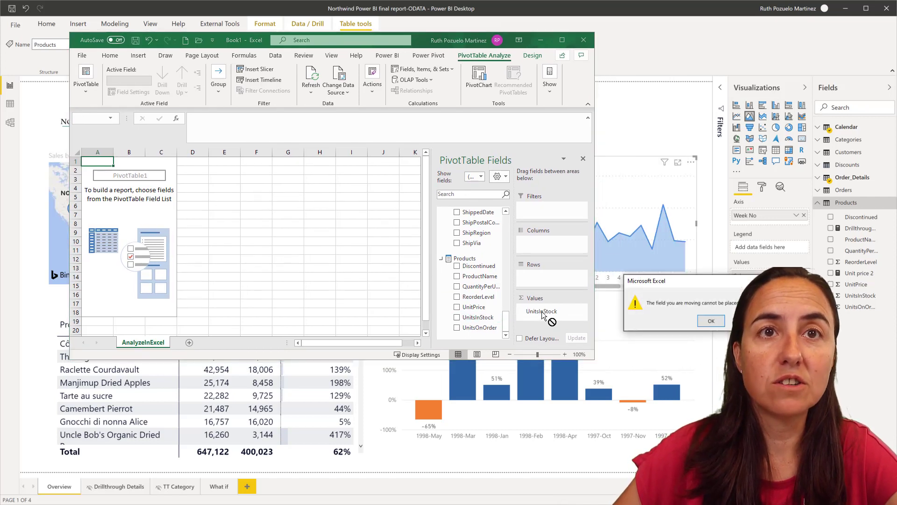
left_click(708, 321)
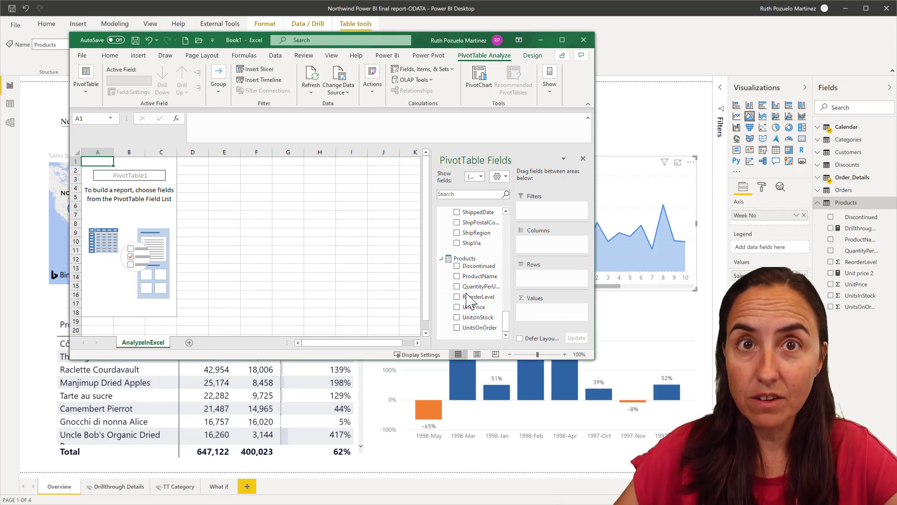
Start a new measure in the Products table of Power BI Desktop.
left_click(844, 202)
right_click(844, 205)
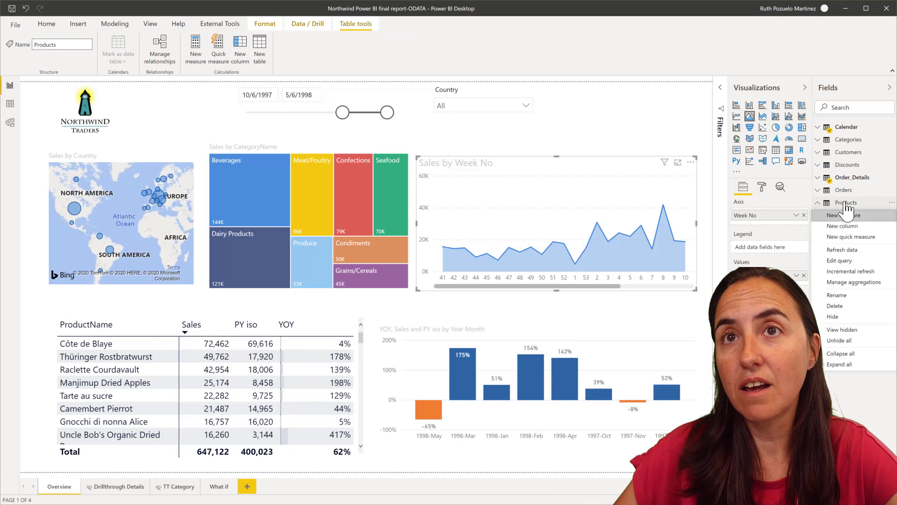
key("Escape")
right_click(846, 204)
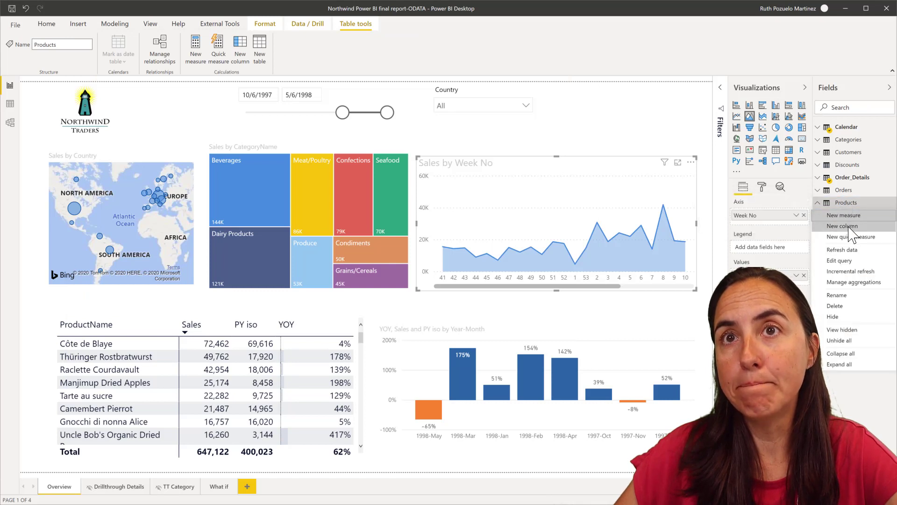
left_click(854, 215)
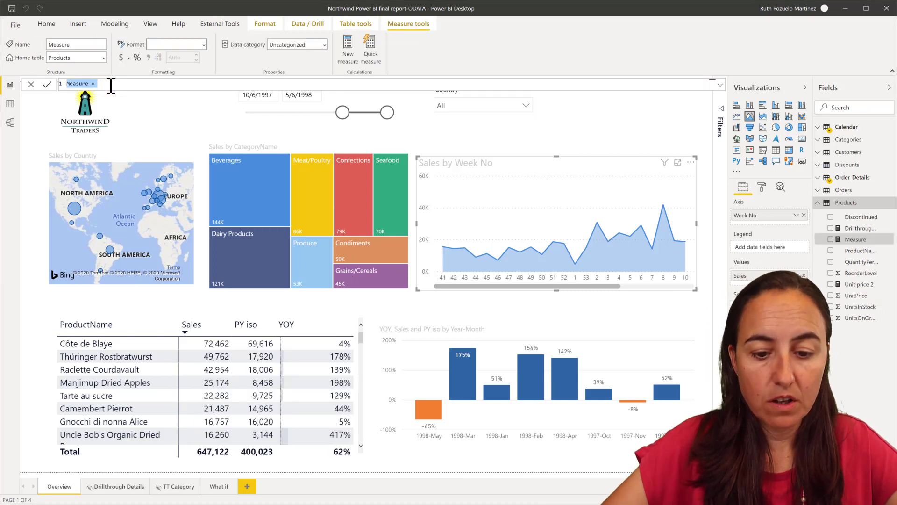
Enter Units in stock2 = SUM(Products[UnitsInStock]) and commit the measure.
type("Units in stock = su")
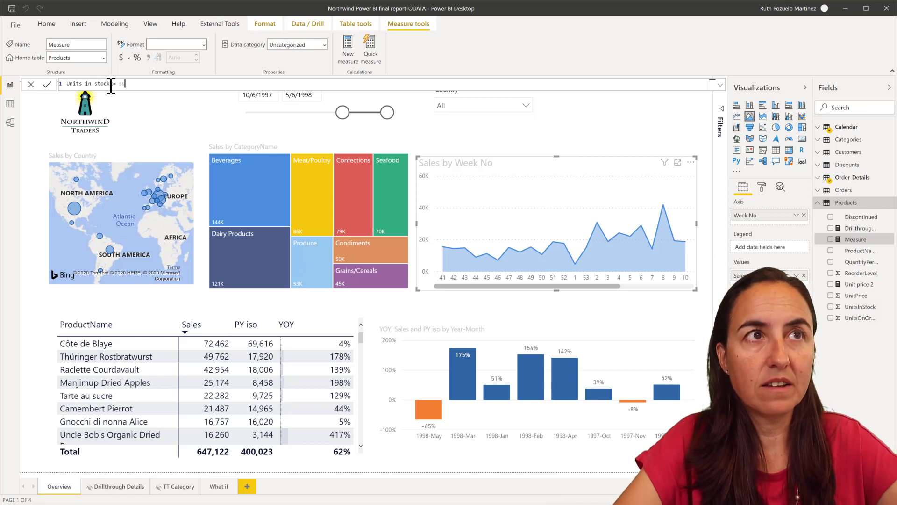
key("Tab")
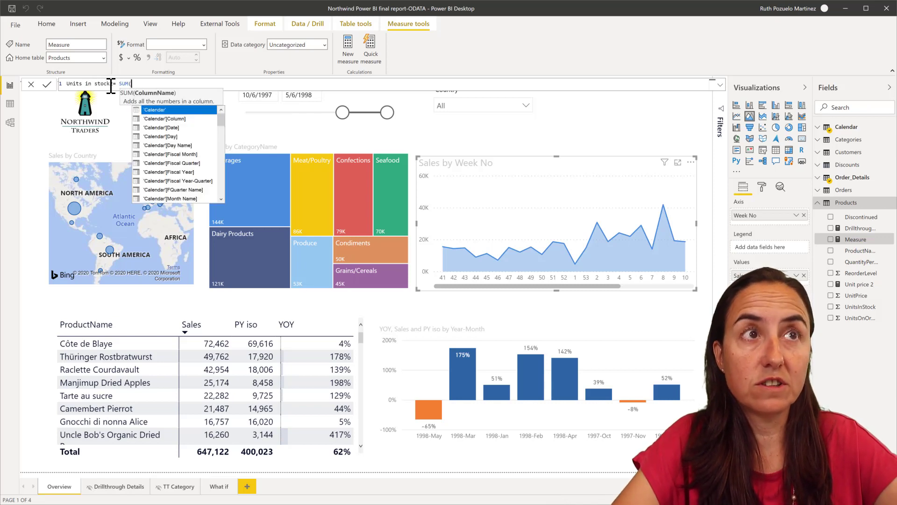
type("uni")
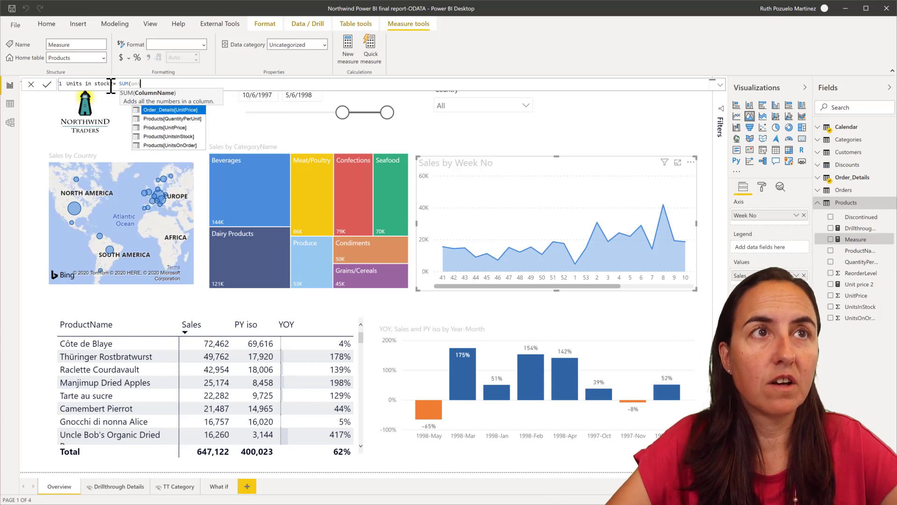
key("Down")
key("Down")
key("Down")
key("Tab")
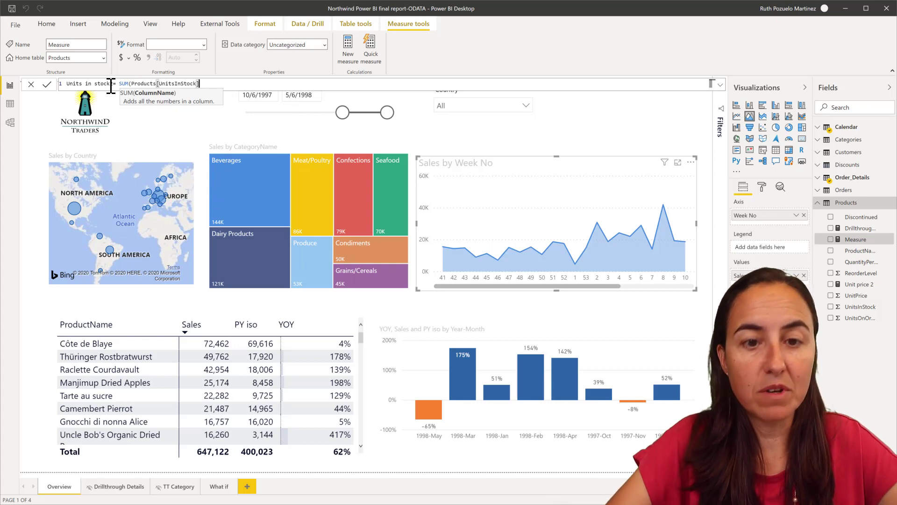
type(")")
left_click(110, 85)
type("2")
key("Return")
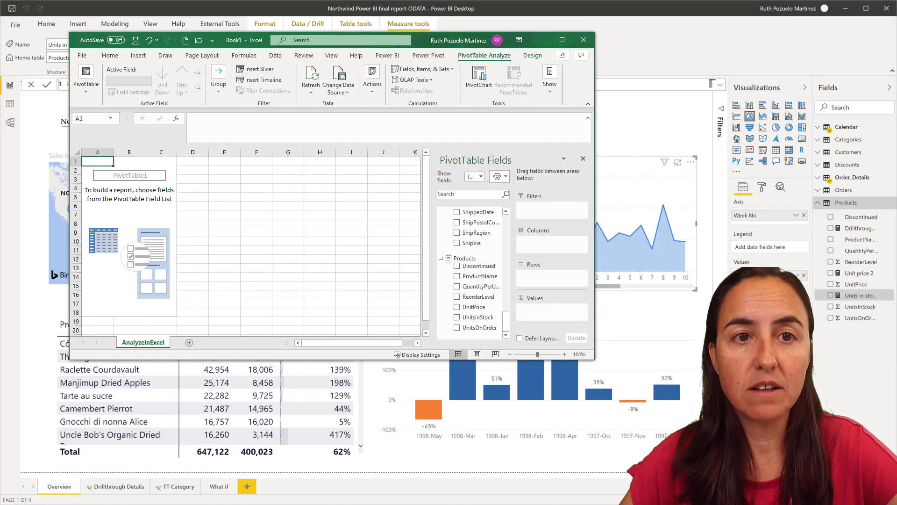
Refresh the PivotTable and add Units in stock2 to Values, showing a total of 3119.
left_click(311, 77)
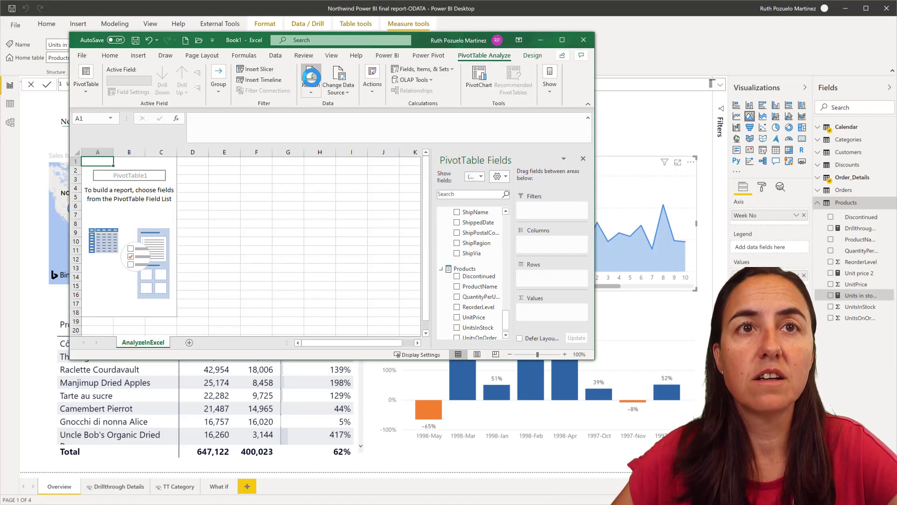
scroll(473, 255, "up", 15)
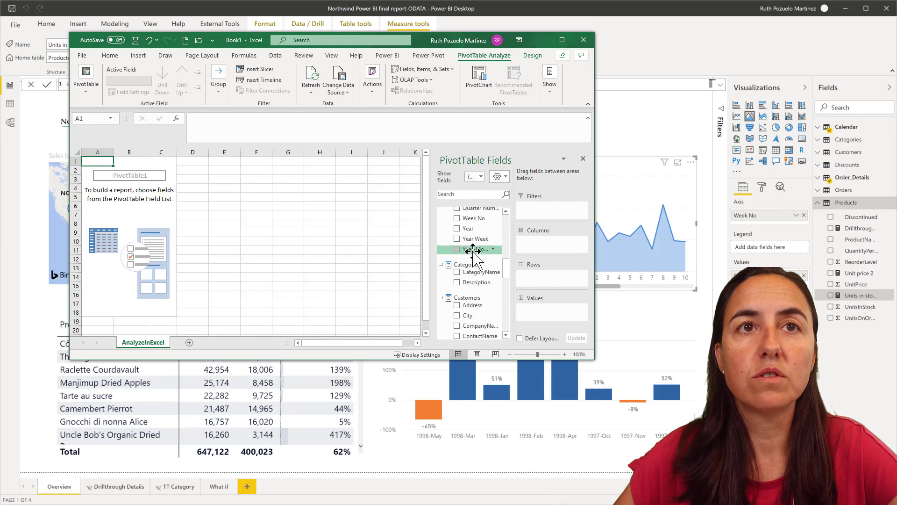
scroll(473, 254, "down", 15)
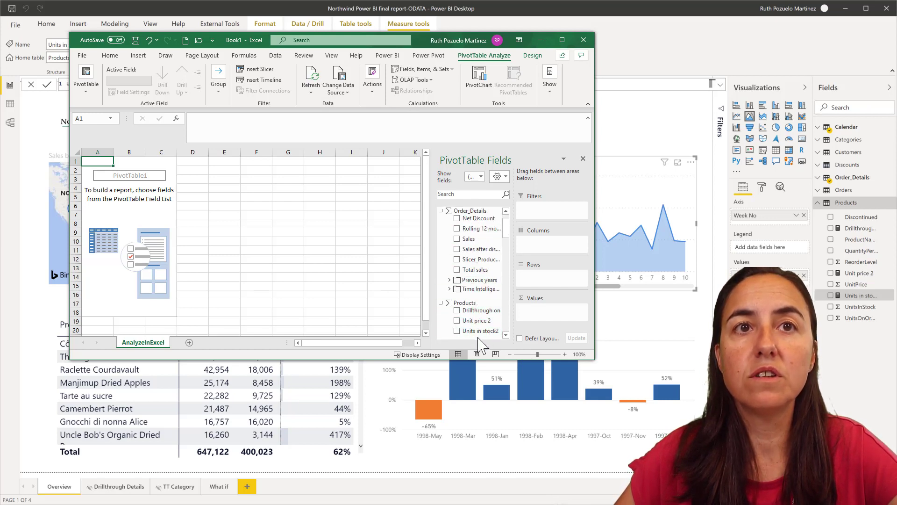
left_click_drag(484, 331, 552, 311)
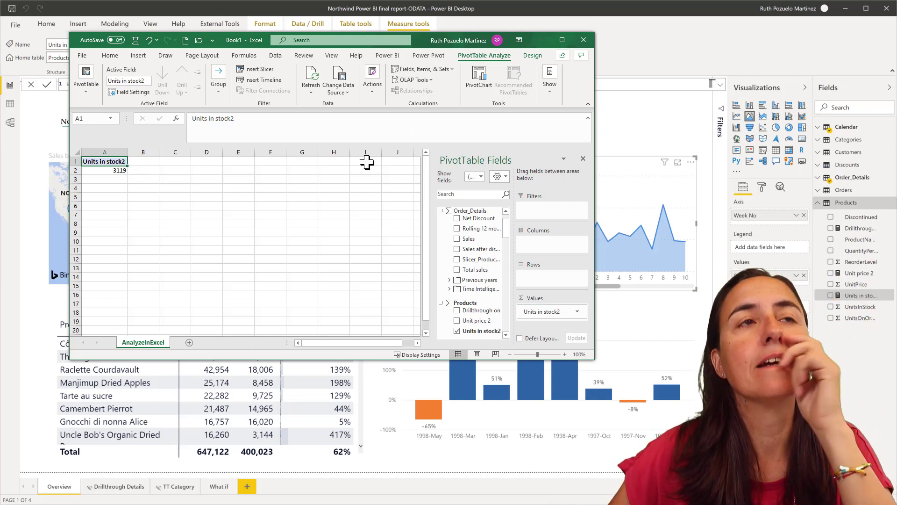
Inspect the PivotTable's connection in Change Data Source, then cancel without changes.
left_click(340, 75)
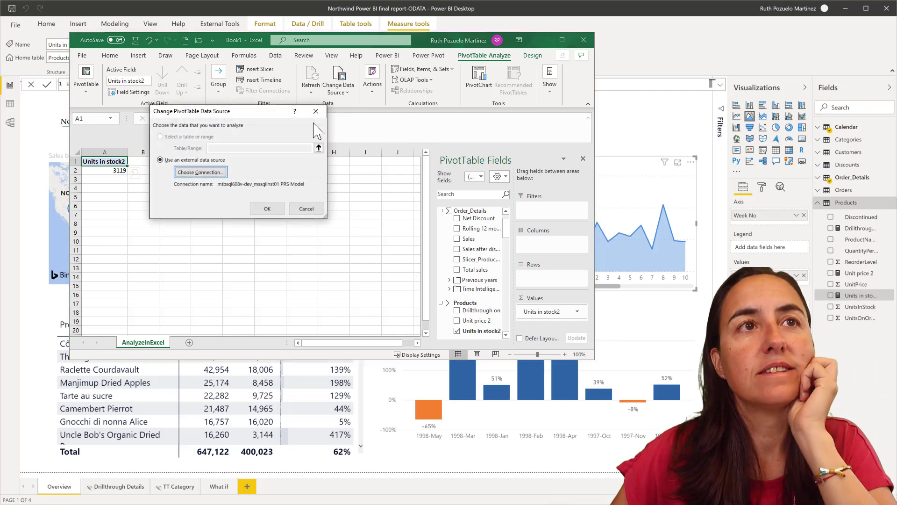
left_click(197, 175)
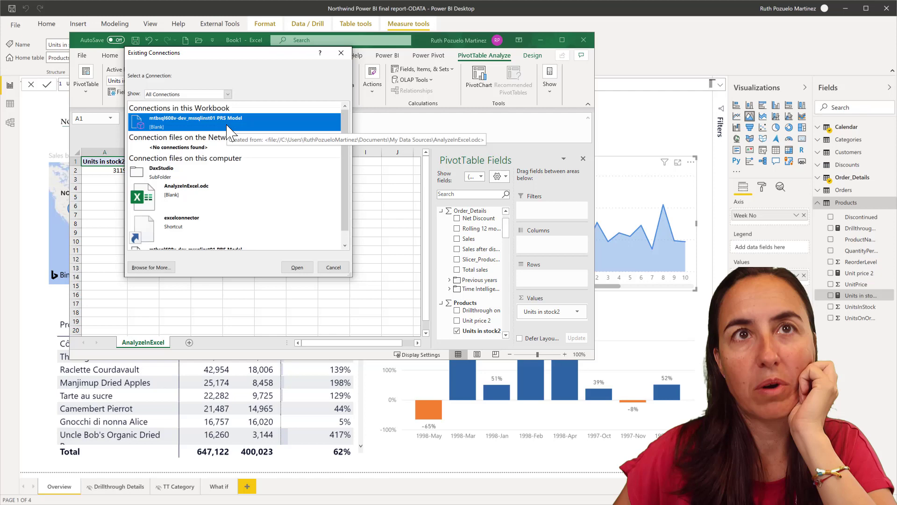
left_click(343, 54)
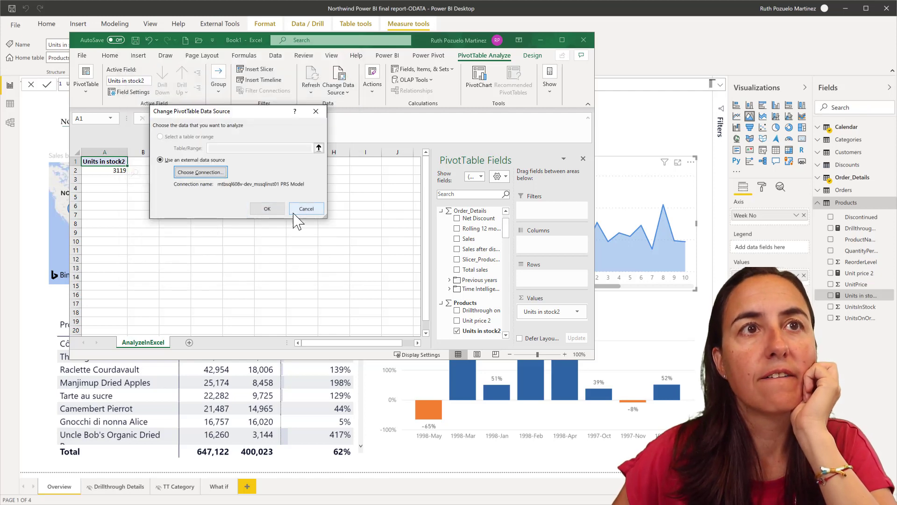
left_click(305, 209)
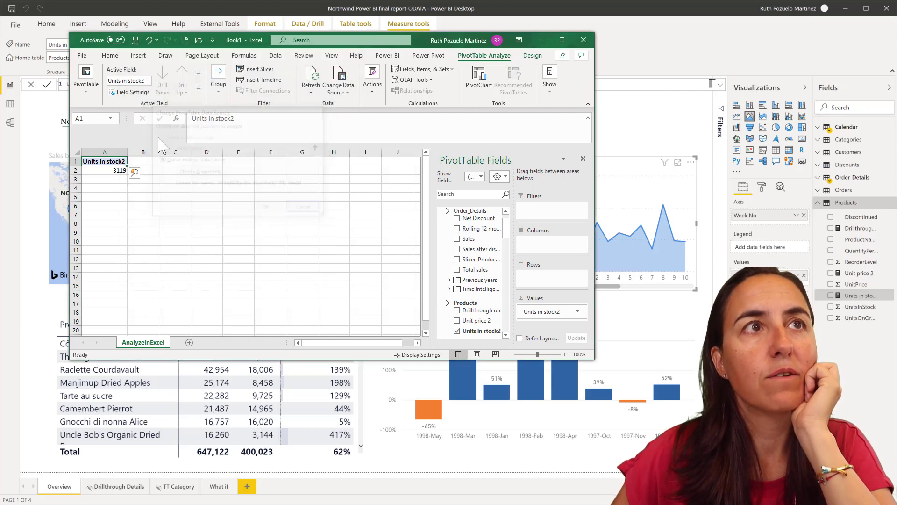
Save the workbook as AnalyzeInExcel.xlsx through More save options.
left_click(137, 41)
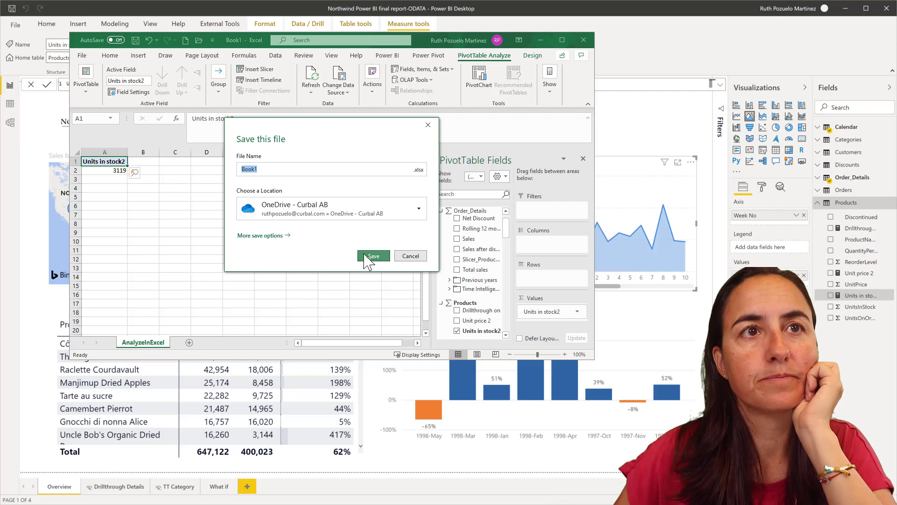
left_click(280, 236)
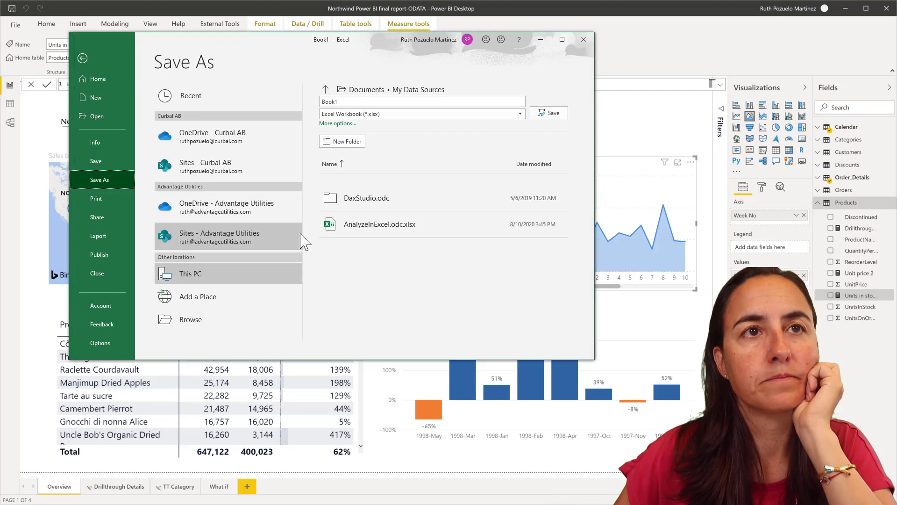
left_click_drag(372, 39, 371, 502)
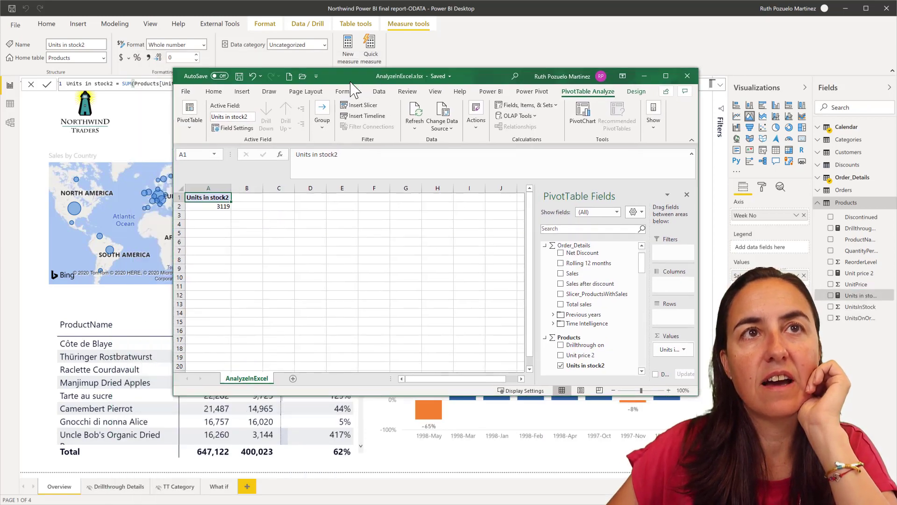
Check Change Data Source again, cancel it, and close Power BI Desktop.
left_click(413, 102)
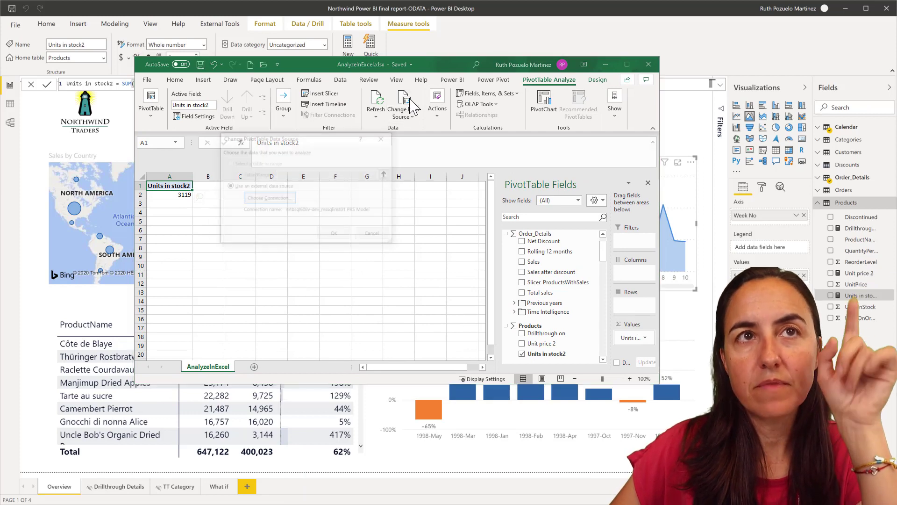
left_click(261, 196)
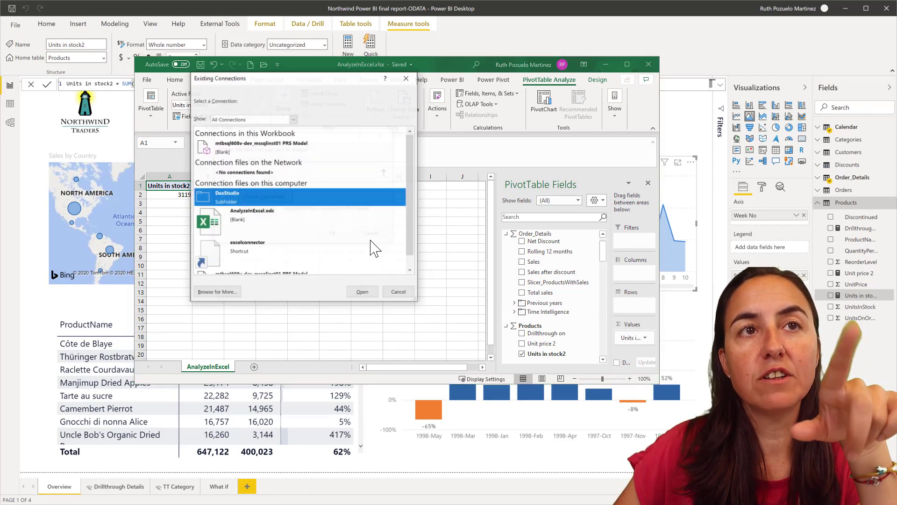
left_click(402, 292)
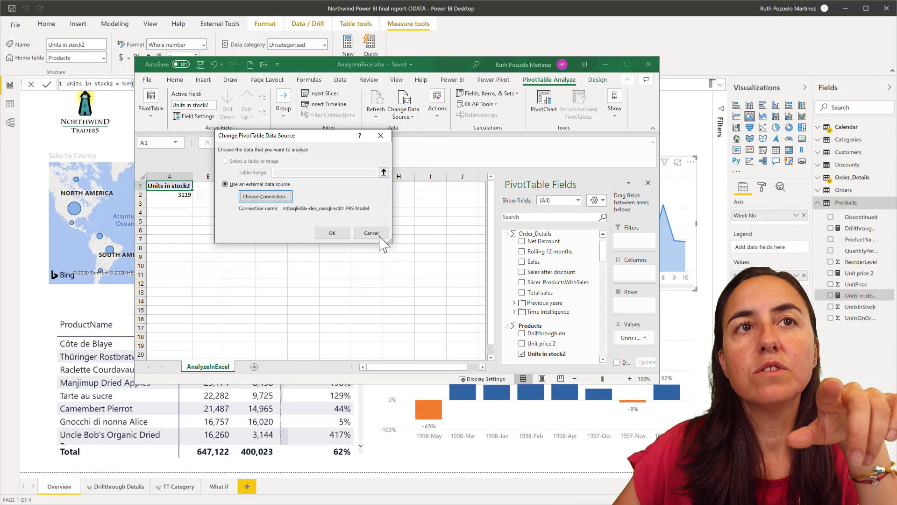
left_click(379, 236)
left_click(891, 14)
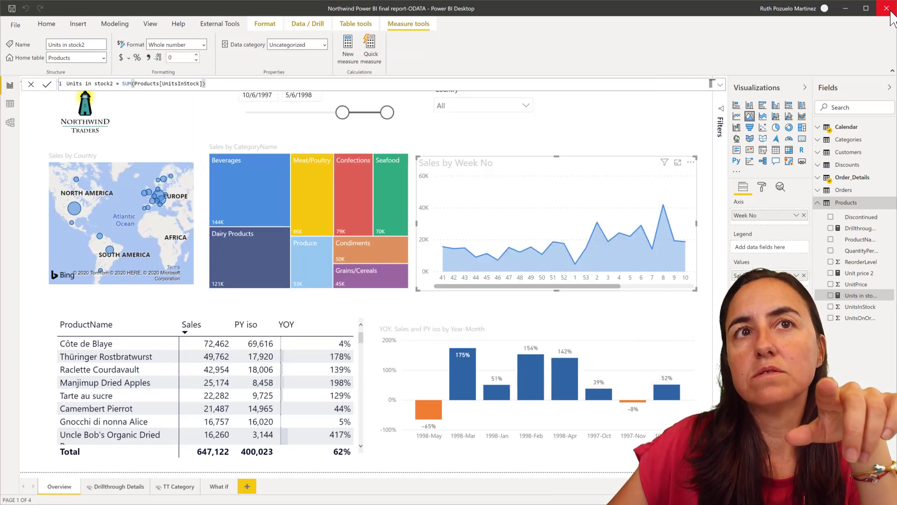
left_click(890, 14)
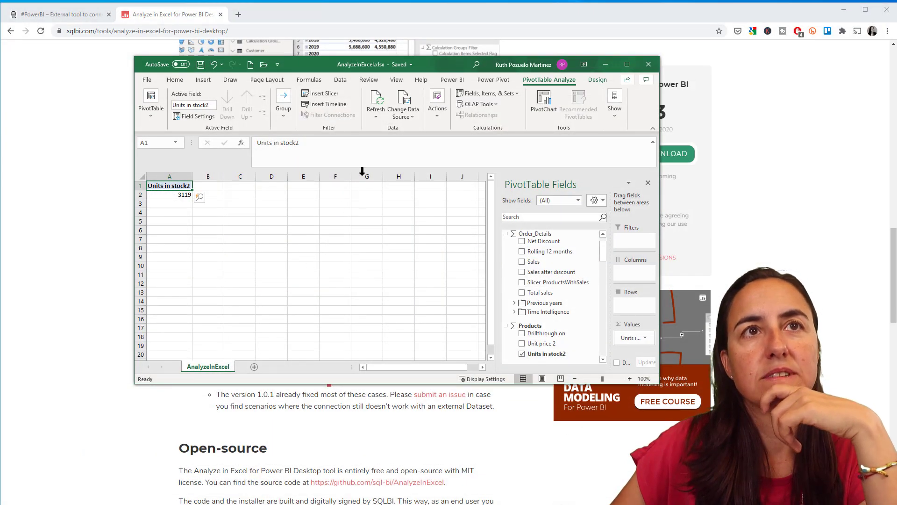
Reopen Change Data Source and dismiss the external data source and refused-connection errors.
left_click(403, 99)
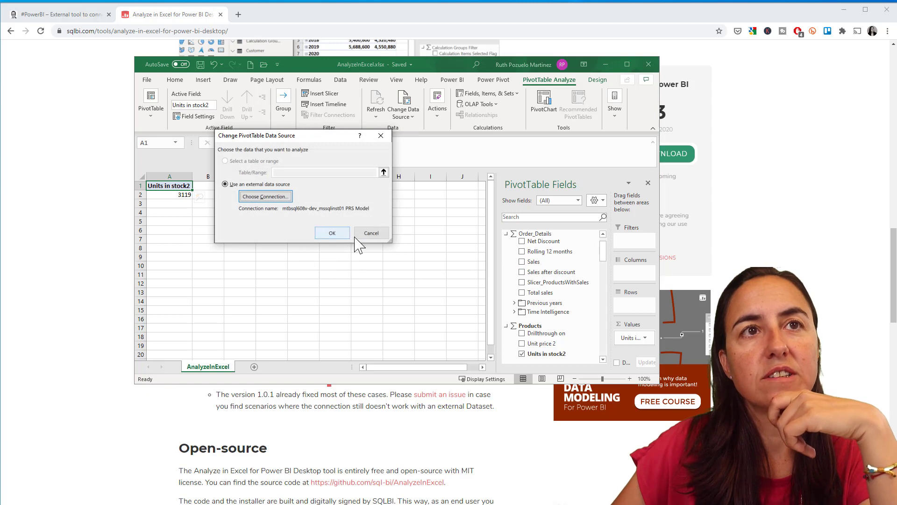
left_click(374, 232)
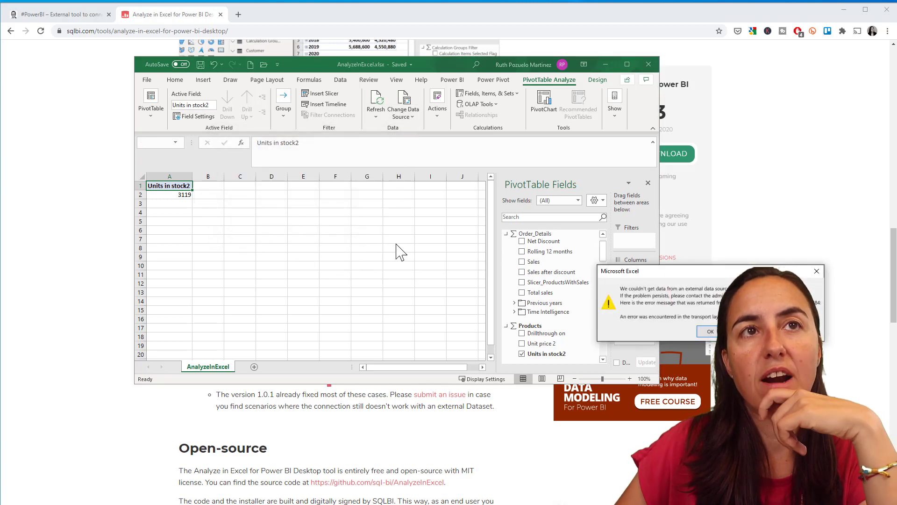
left_click_drag(722, 275, 363, 209)
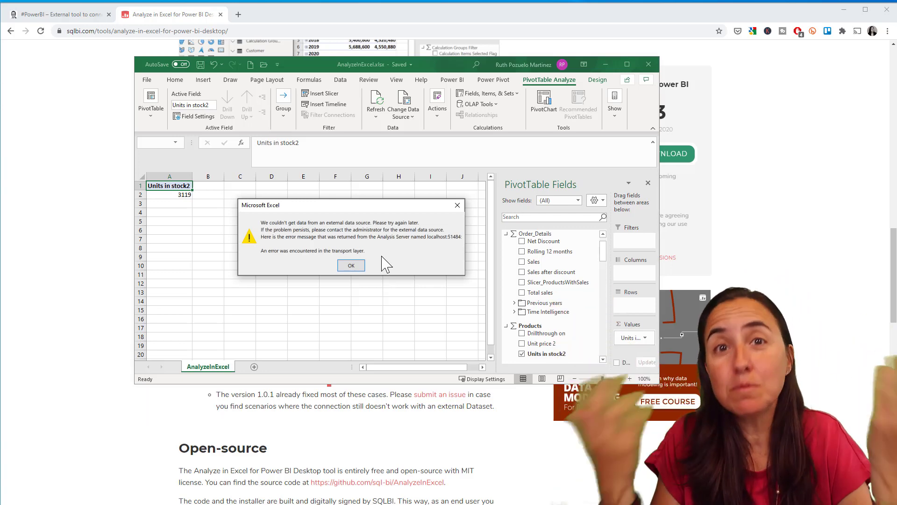
left_click(357, 265)
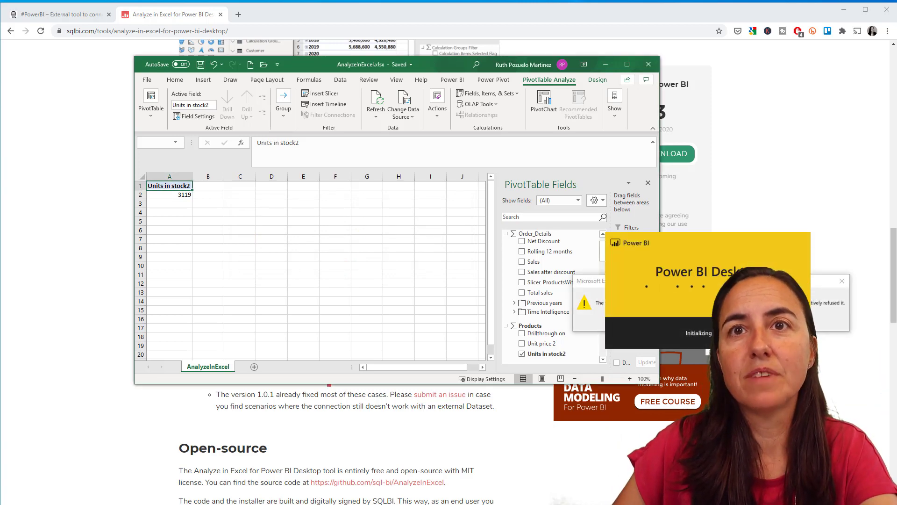
left_click_drag(801, 283, 477, 132)
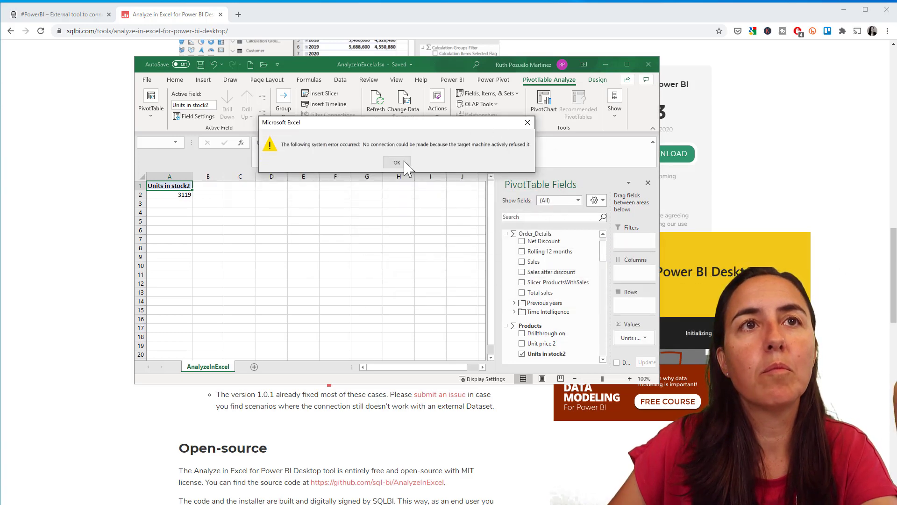
left_click(405, 162)
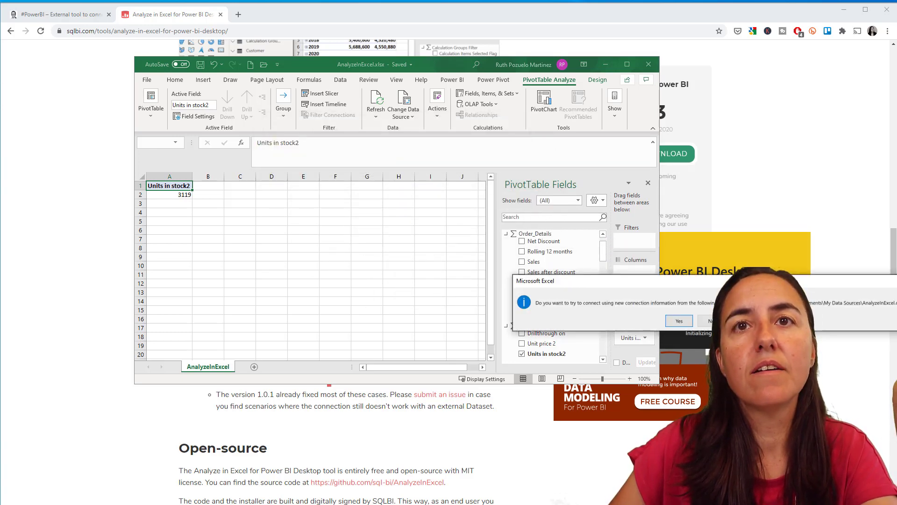
Accept new connection information and select server localhost:51484 in the Analysis Services wizard.
left_click_drag(695, 283, 387, 168)
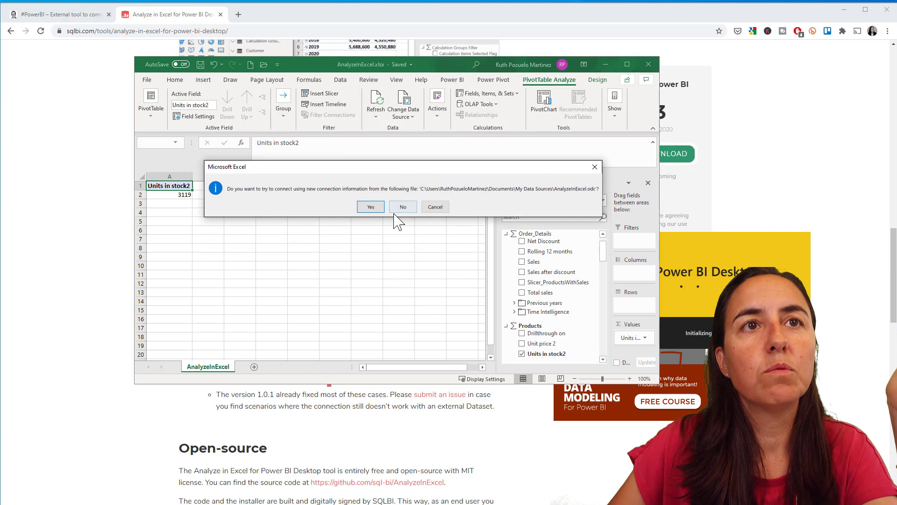
left_click(372, 207)
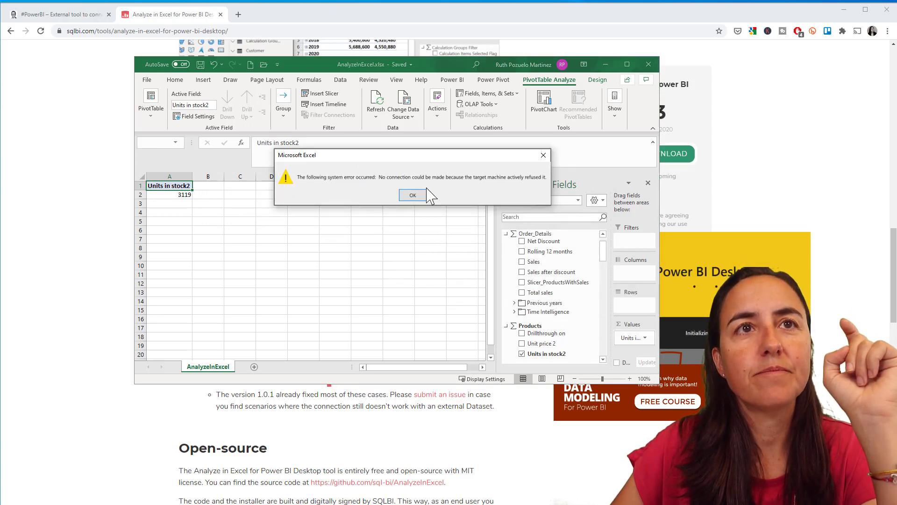
left_click(418, 196)
left_click_drag(316, 256, 435, 43)
mouse_move(497, 210)
left_mouse_down()
mouse_move(408, 204)
mouse_move(490, 211)
left_mouse_up()
Place the cursor in the wizard's localhost:51484 Server field.
left_click(486, 213)
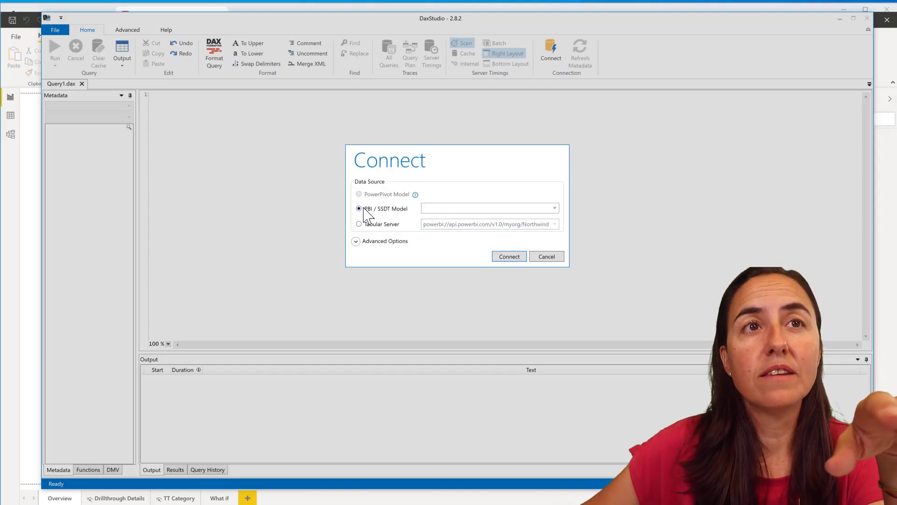
Connect DAX Studio to the Northwind Power BI final report-ODATA model and shrink its window.
left_click(460, 210)
left_click(461, 218)
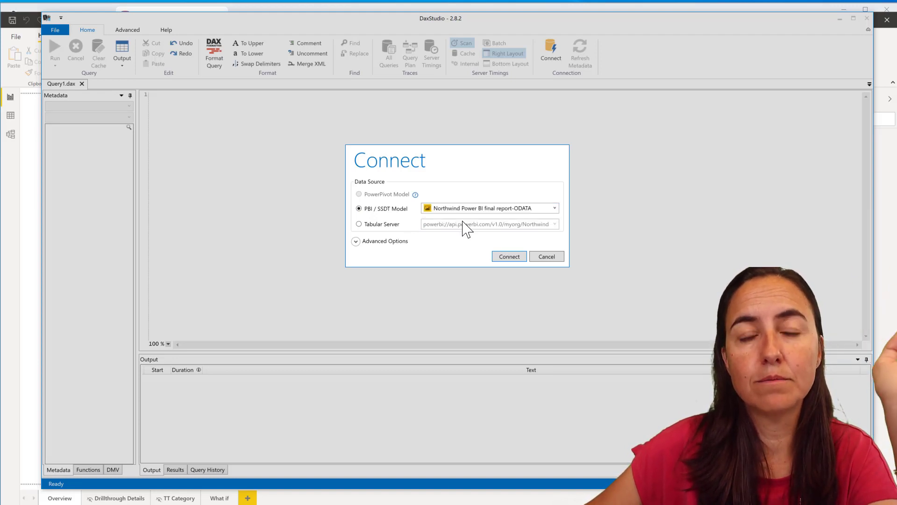
left_click(510, 256)
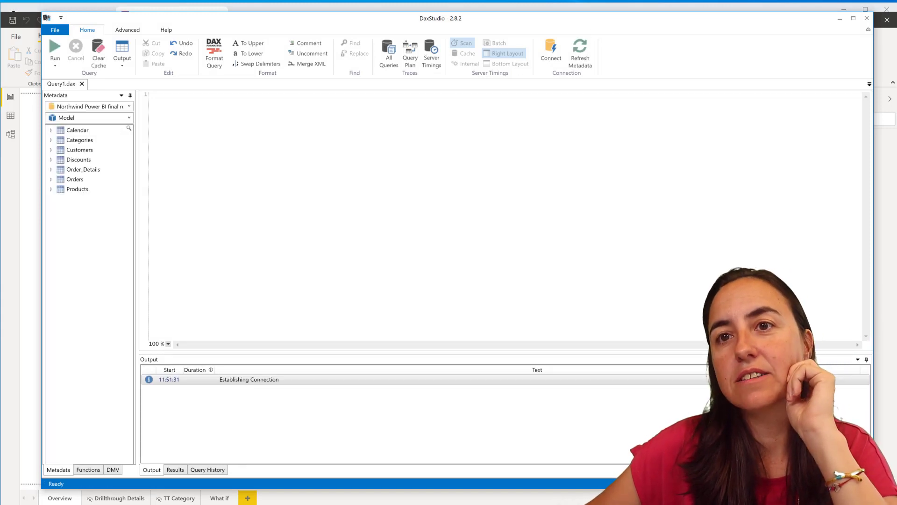
left_click_drag(873, 488, 669, 249)
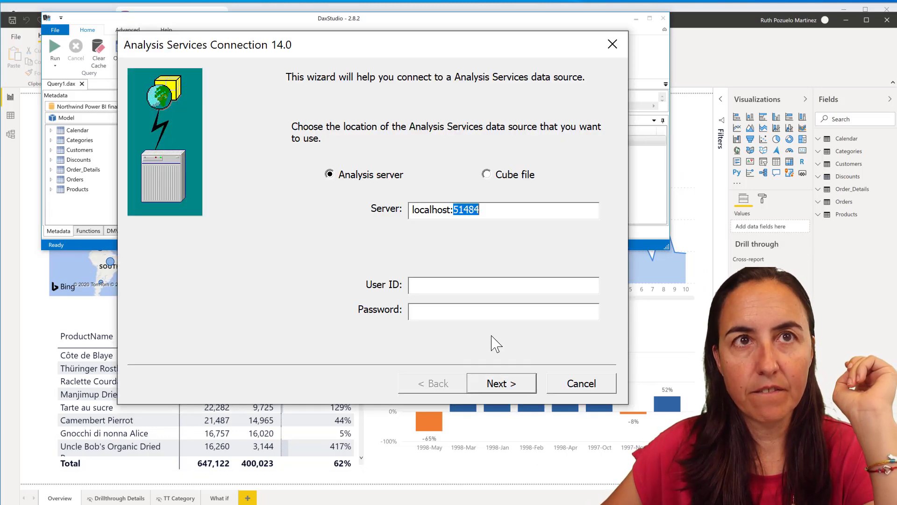
Change the Analysis Services server port to 51 and finish the connection using the model's single database.
type("51")
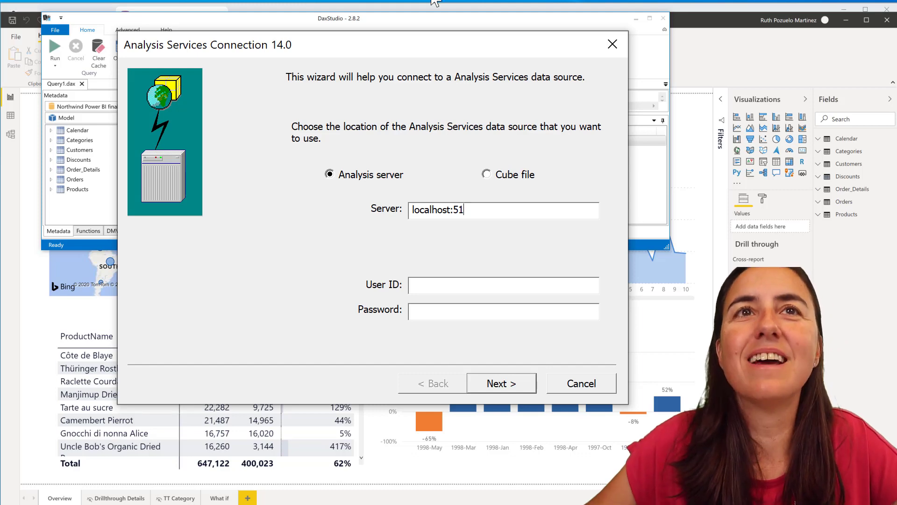
left_click_drag(395, 46, 302, 47)
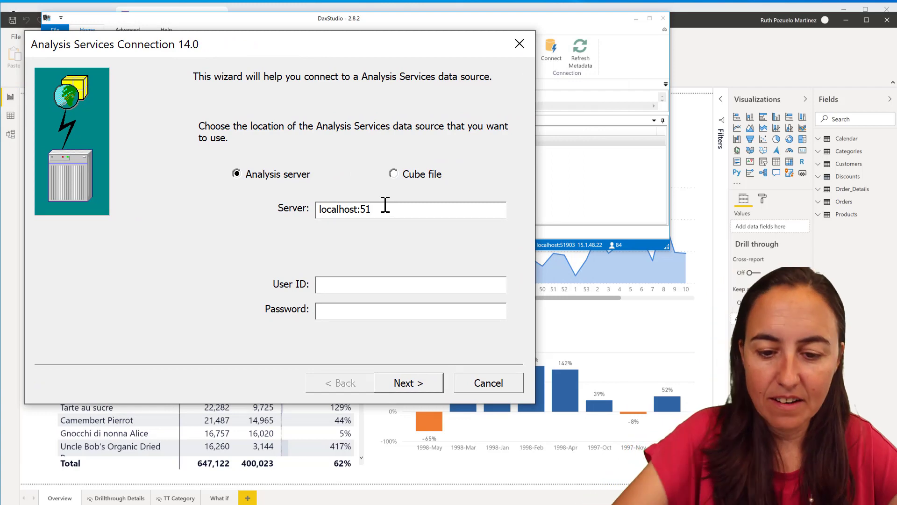
left_click(426, 384)
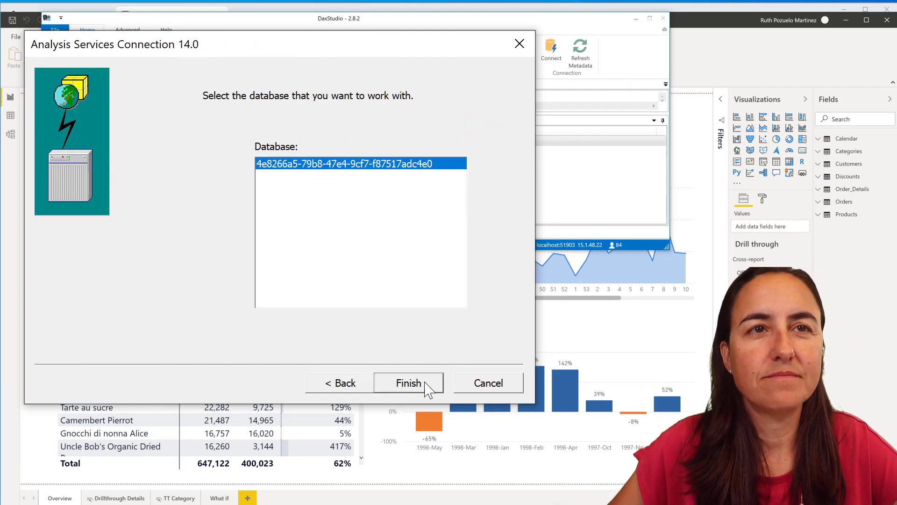
left_click(421, 390)
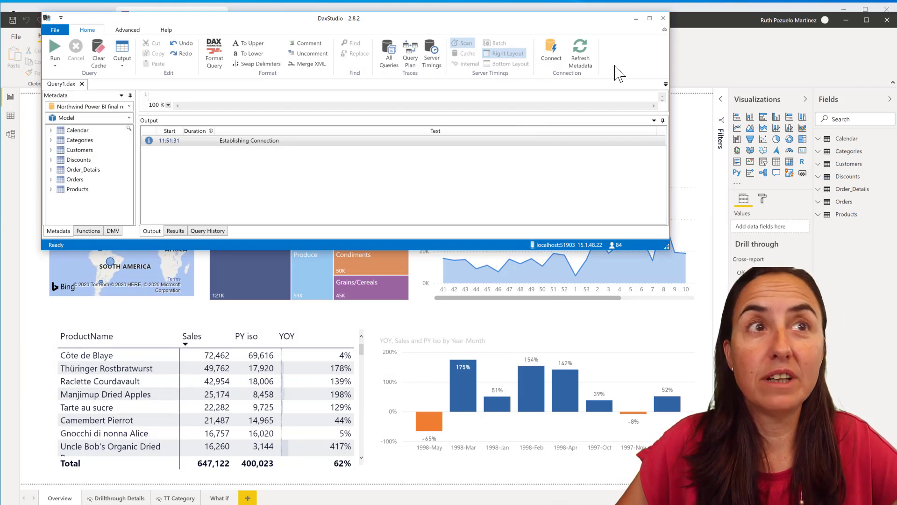
Refresh the live PivotTable, add Rolling 12 months (867681.51) beside Units in stock2, and close Power BI Desktop.
left_click(663, 19)
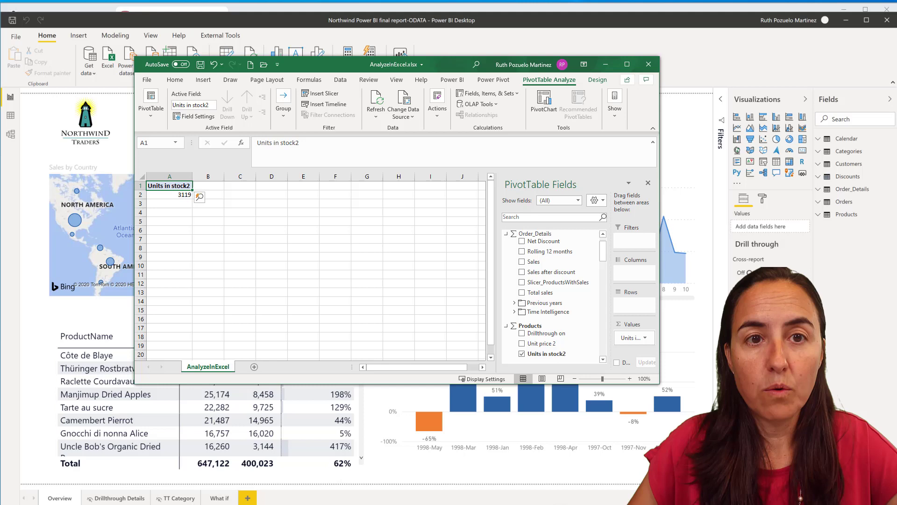
left_click(379, 100)
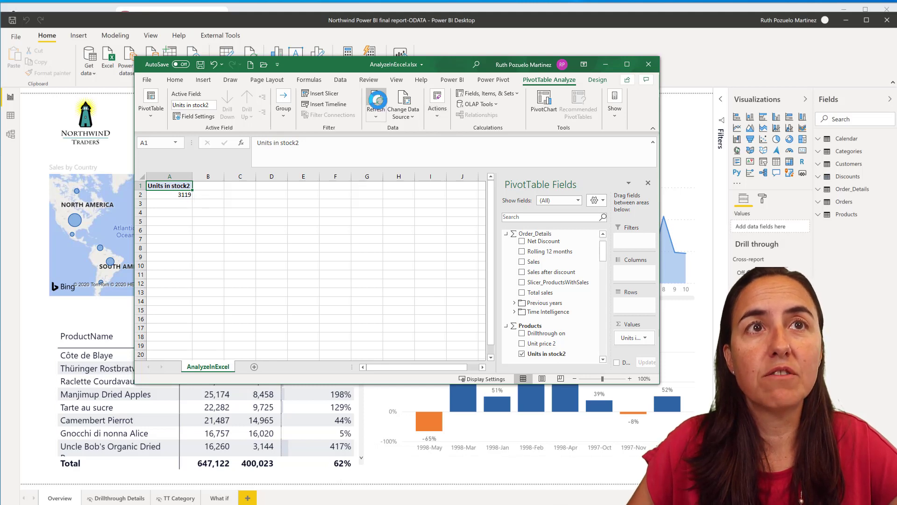
left_click(523, 251)
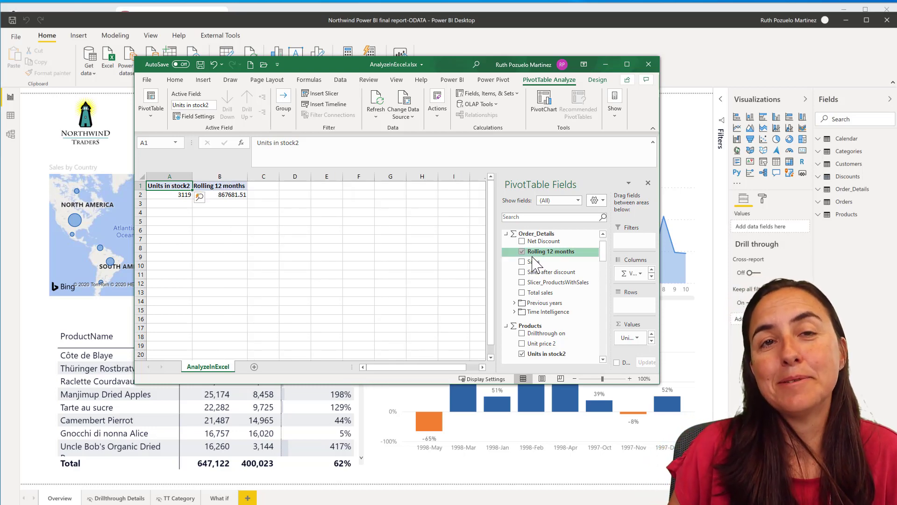
left_click(888, 21)
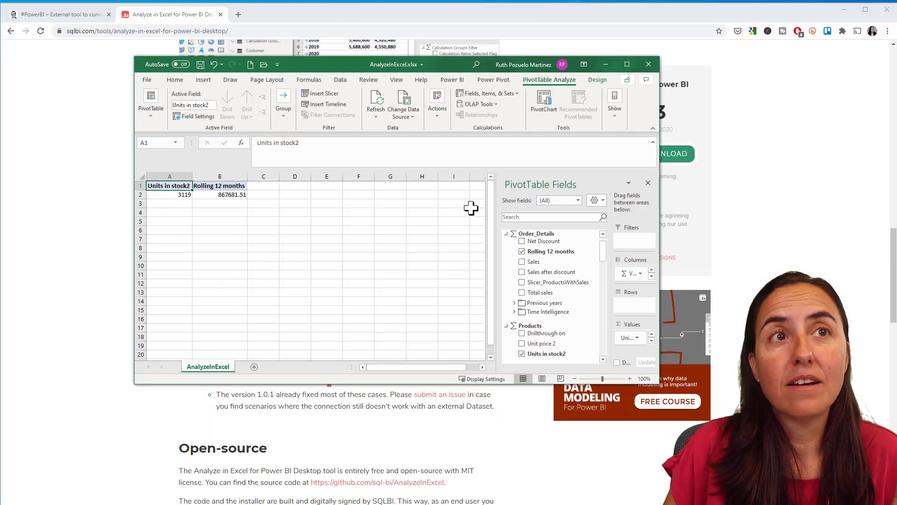
From the B2 Rolling 12 months value, add Sales to the PivotTable and acknowledge the refused-connection error.
left_click_drag(422, 238, 422, 230)
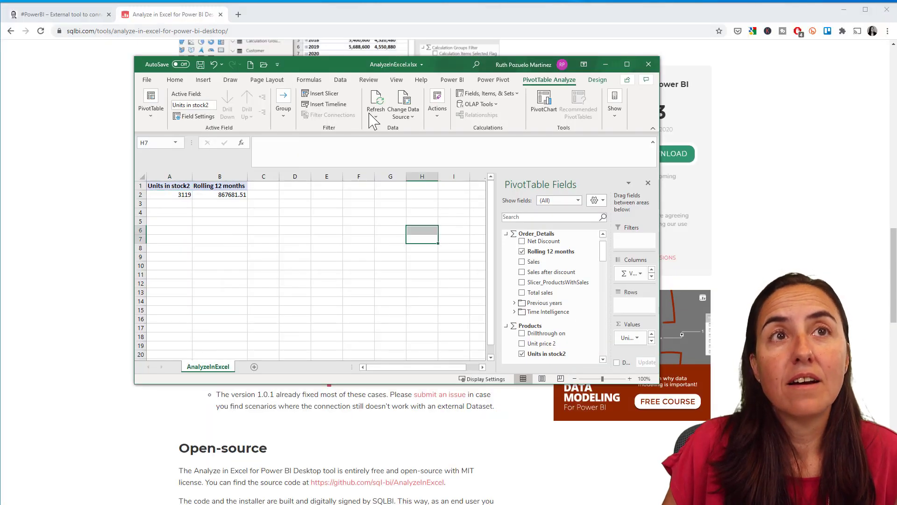
left_click(227, 195)
left_click(521, 262)
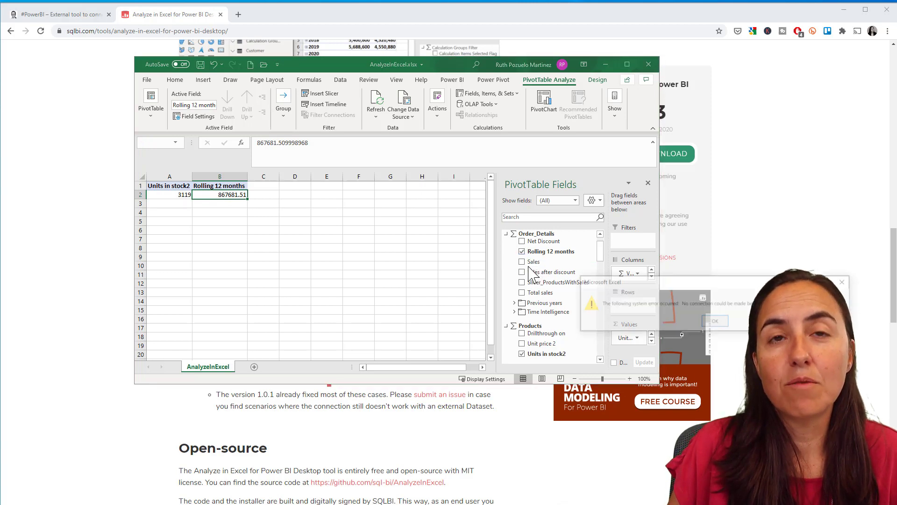
left_click_drag(673, 283, 367, 237)
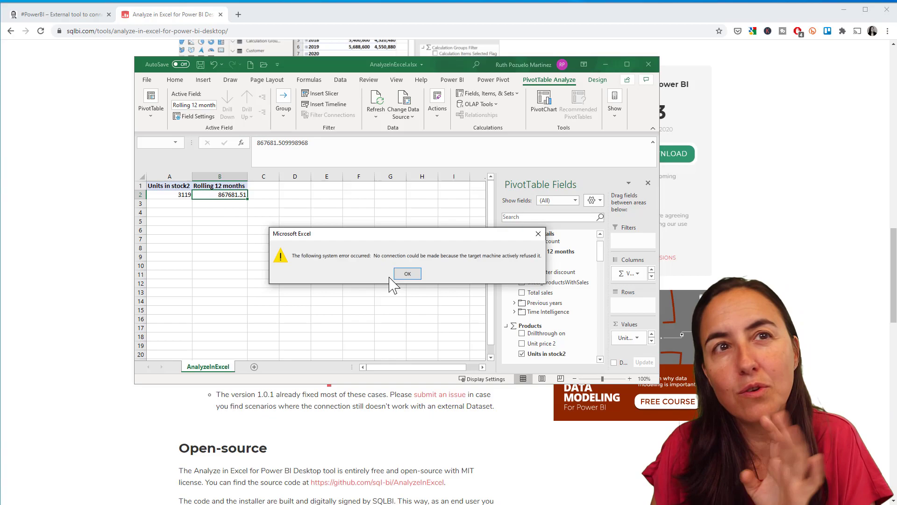
left_click(408, 274)
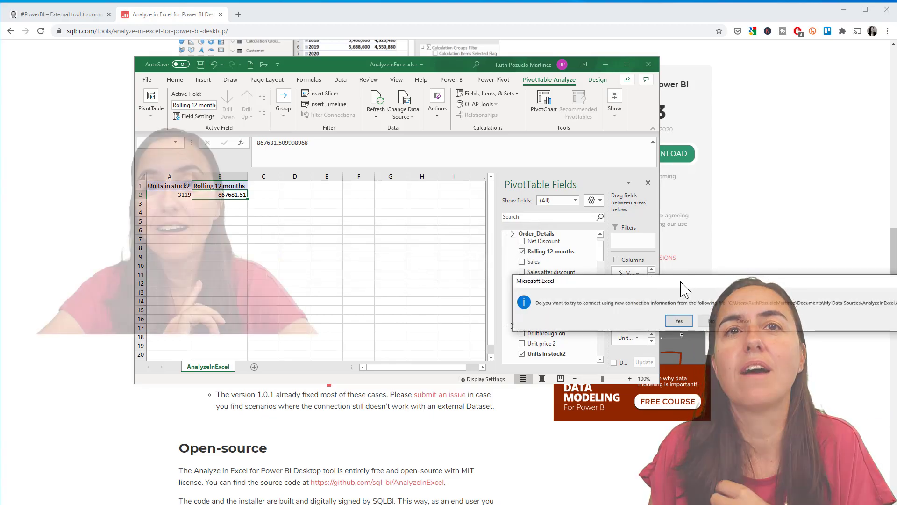